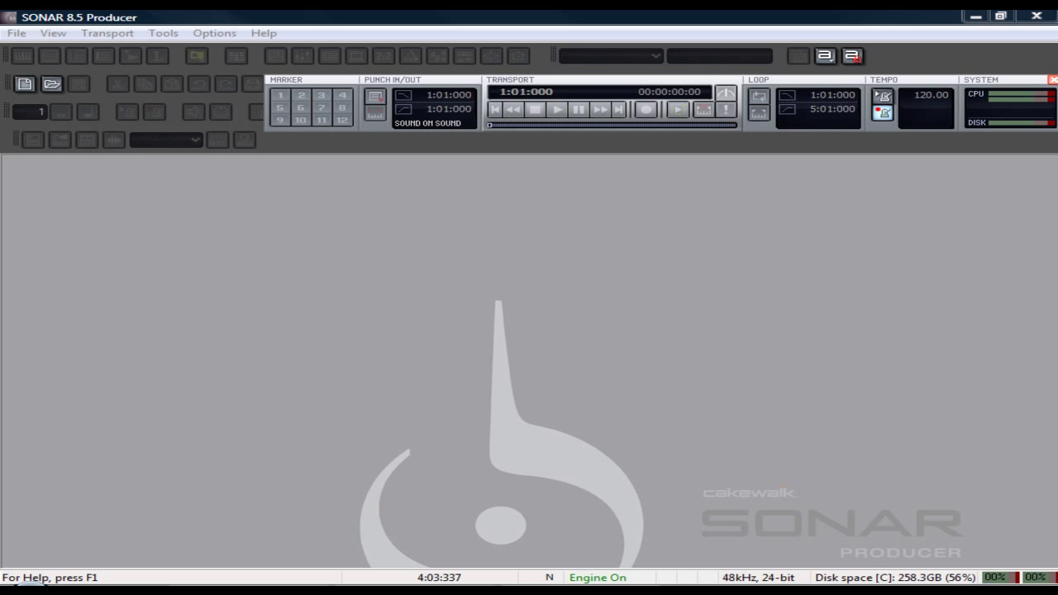
Start a new project stored in the Desktop\Open Projects folder.
click(16, 33)
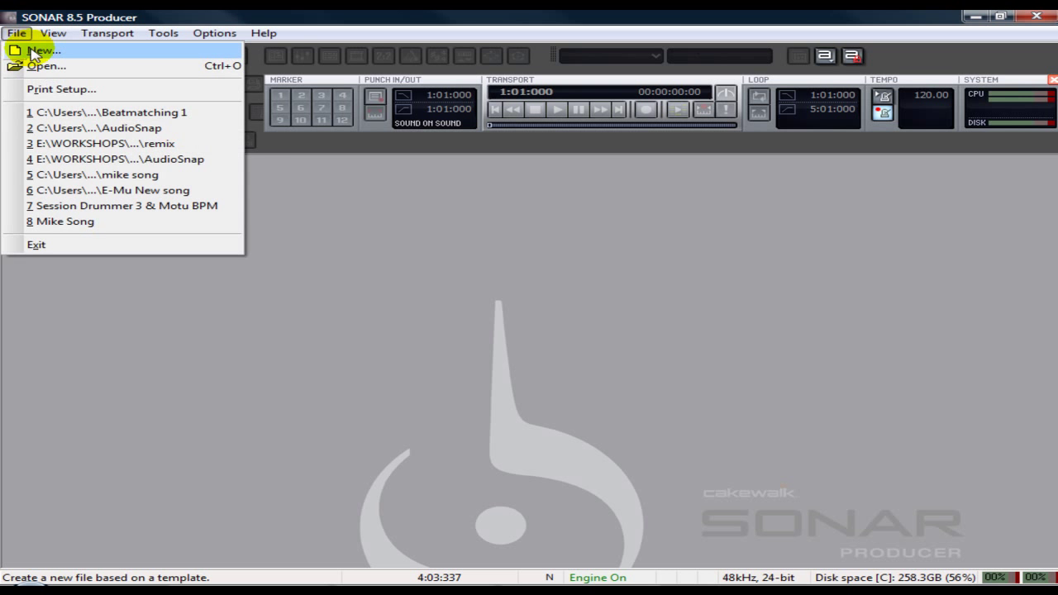
click(37, 51)
click(631, 235)
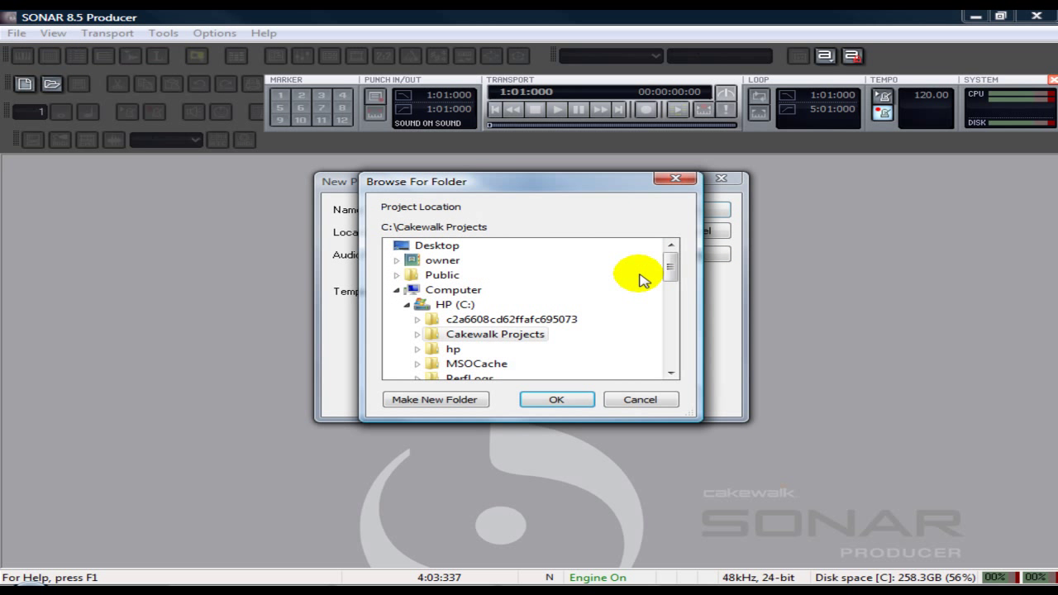
drag(670, 276, 669, 357)
click(431, 322)
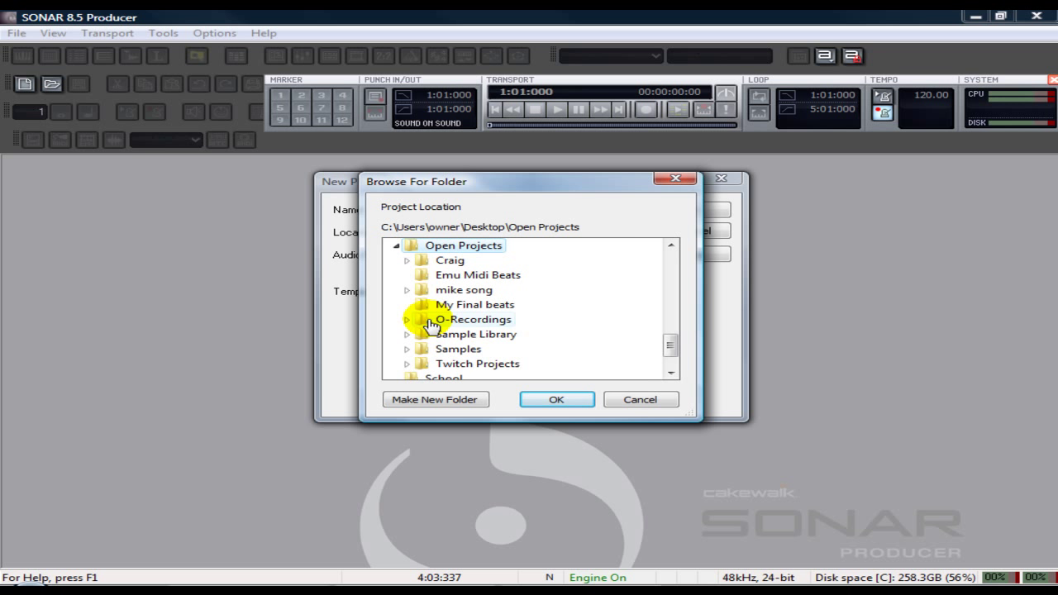
click(557, 400)
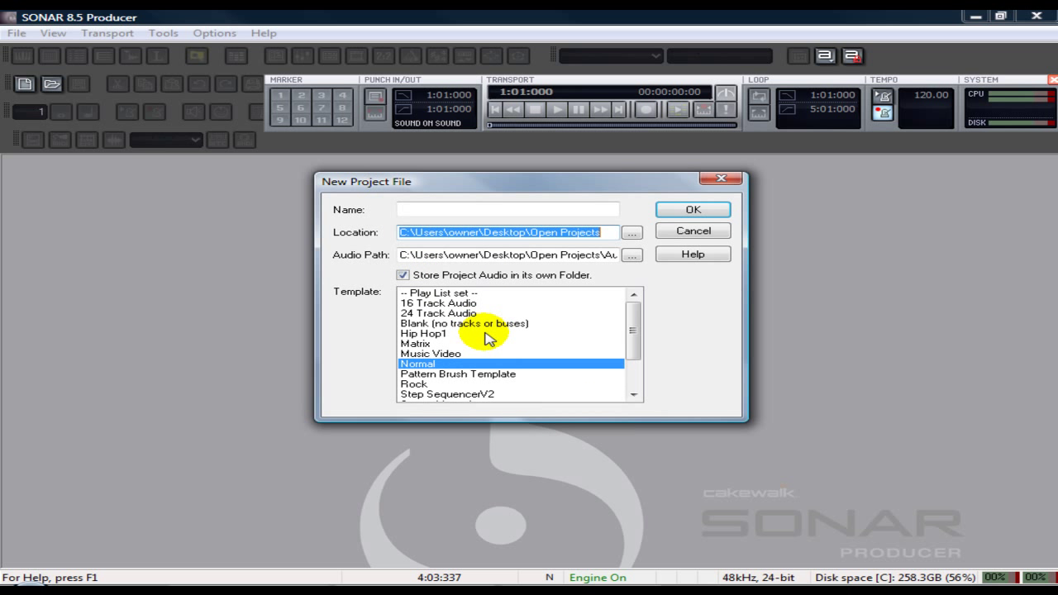
Name the project 'Beatmatching101' and create it from the Normal template.
click(418, 212)
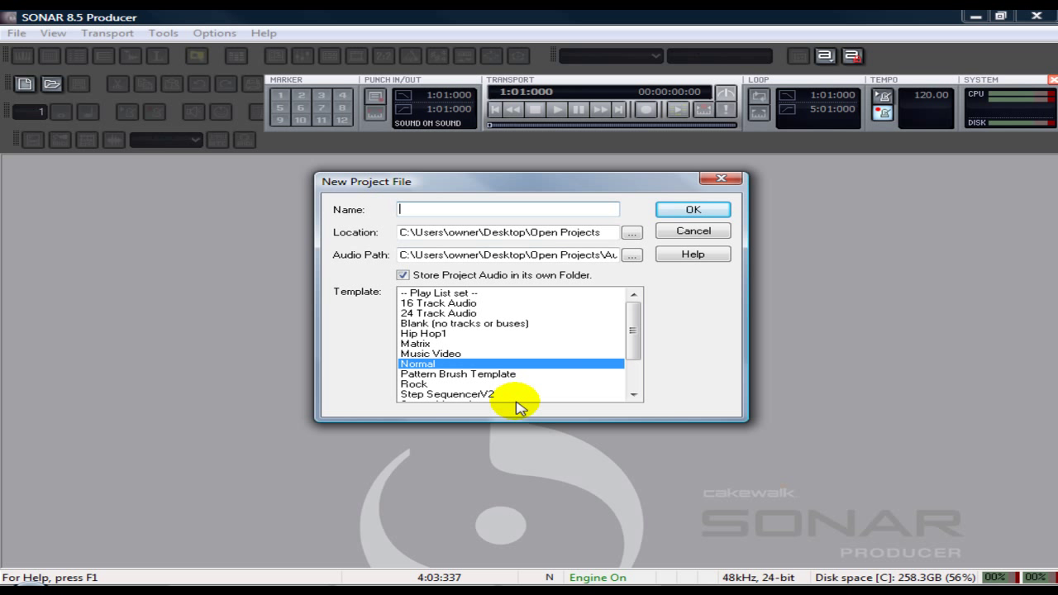
text(Beatnatch)
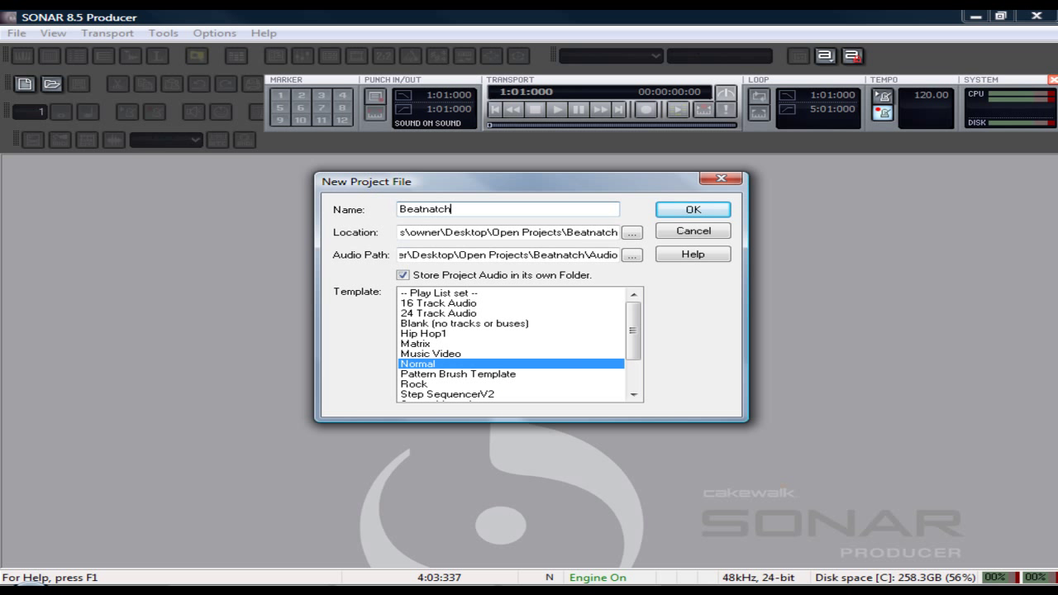
text(ing)
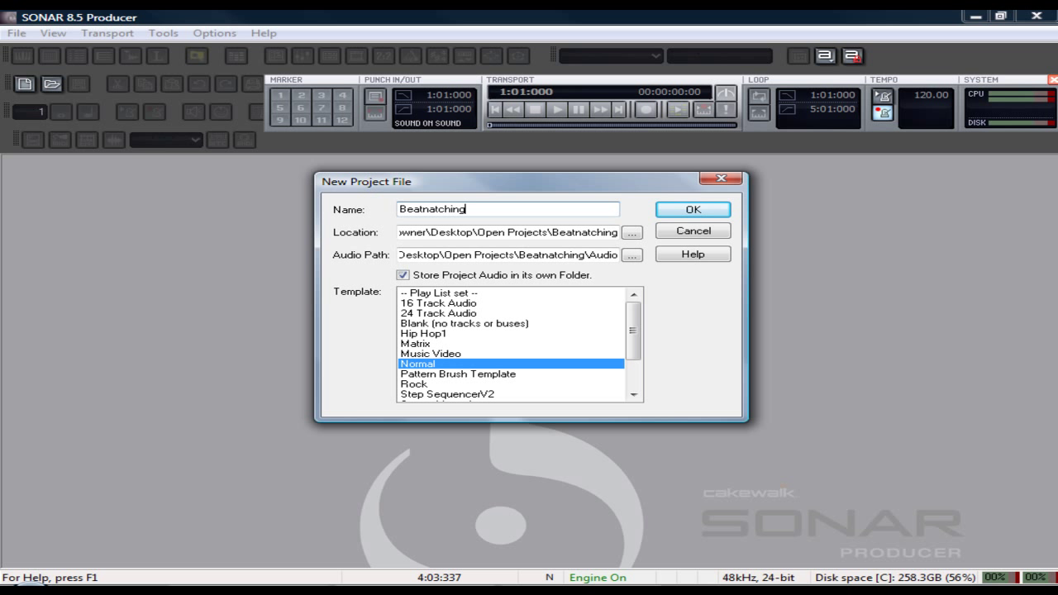
key(BackSpace)
key(BackSpace)
key(BackSpace)
key(BackSpace)
key(BackSpace)
key(BackSpace)
key(BackSpace)
key(BackSpace)
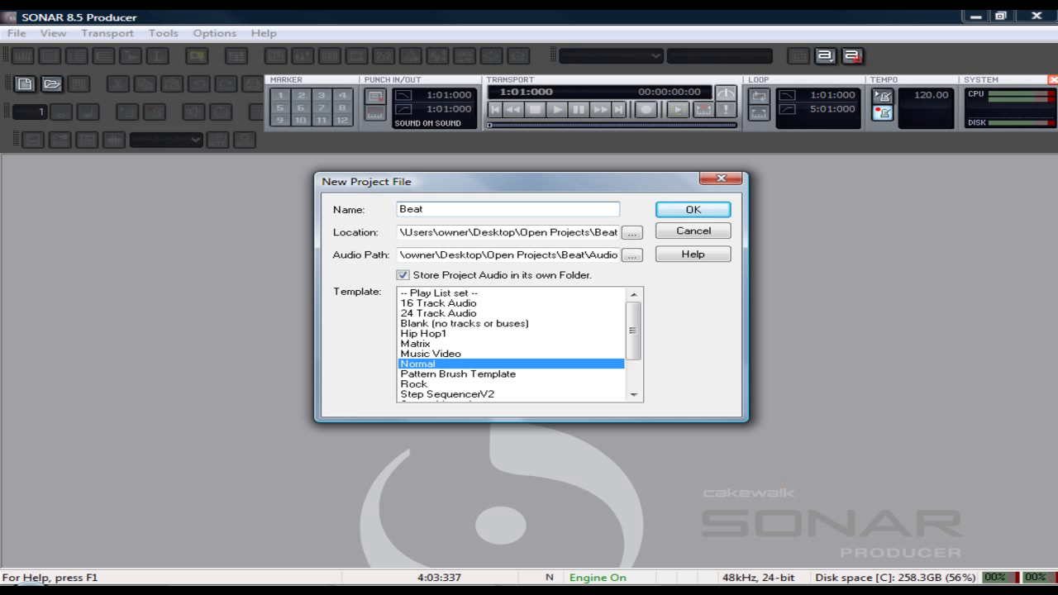
text(matching101)
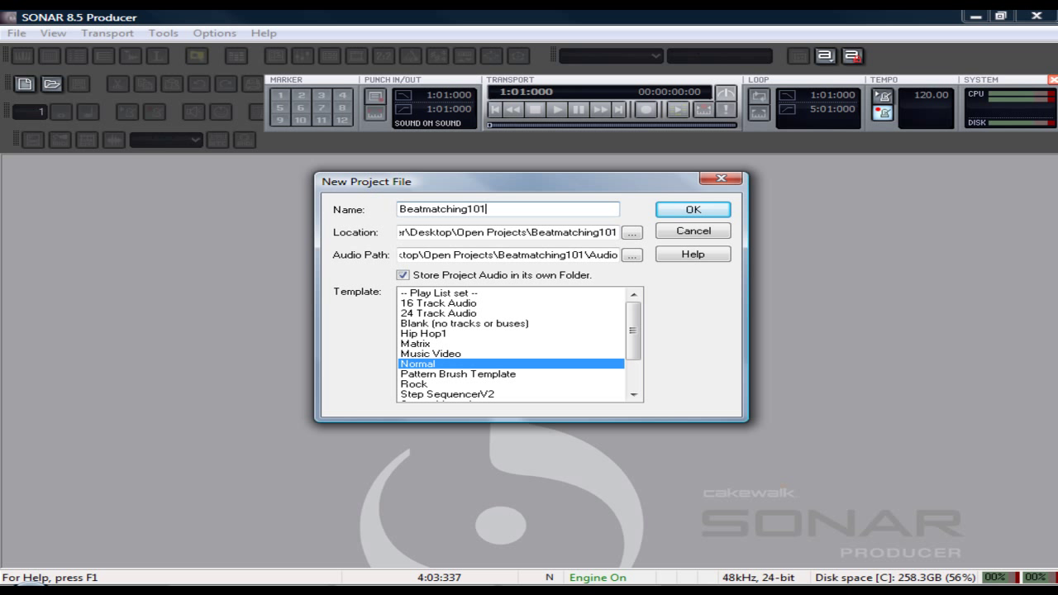
click(692, 212)
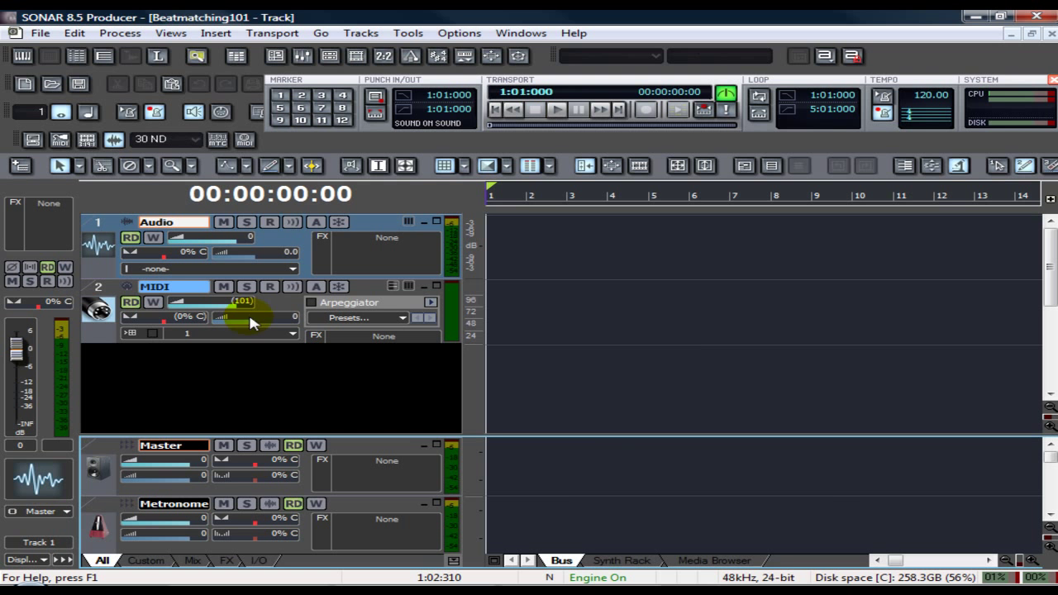
Insert a new audio track, Track 2, and delete the MIDI track.
click(271, 299)
right_click(271, 300)
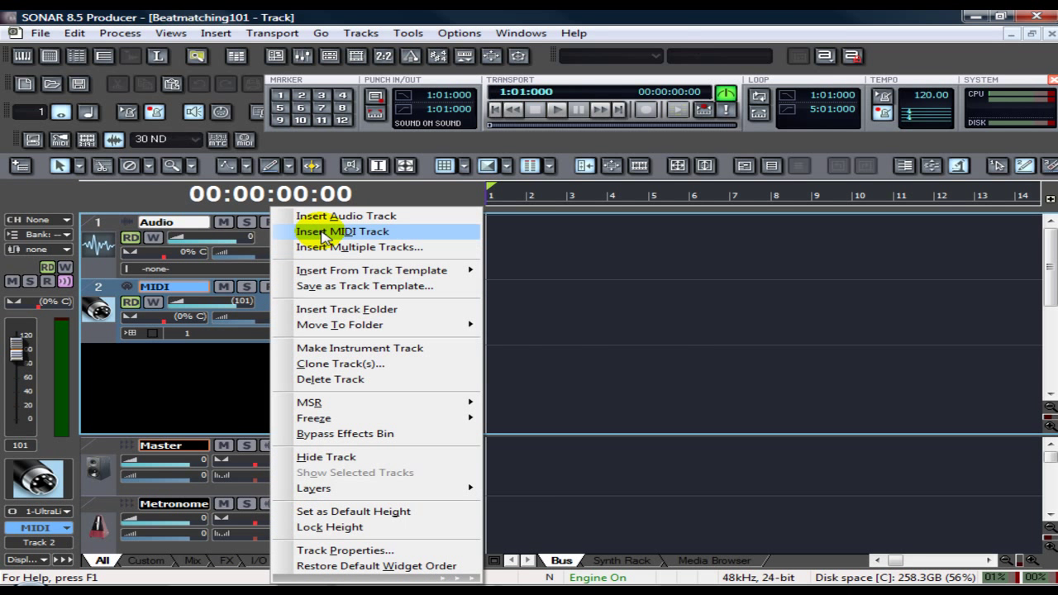
click(331, 215)
click(287, 327)
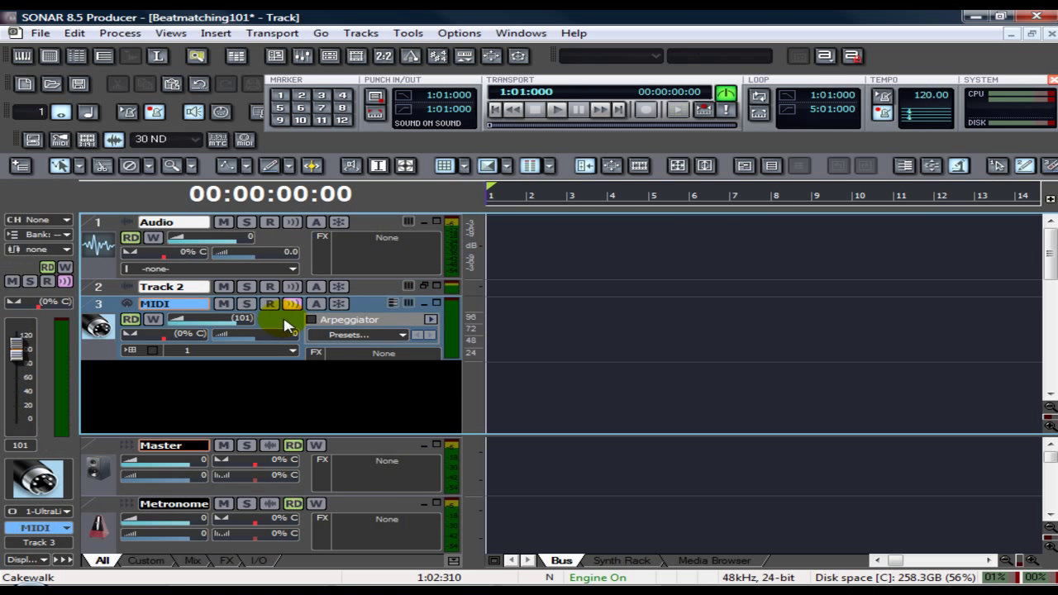
right_click(286, 325)
click(367, 381)
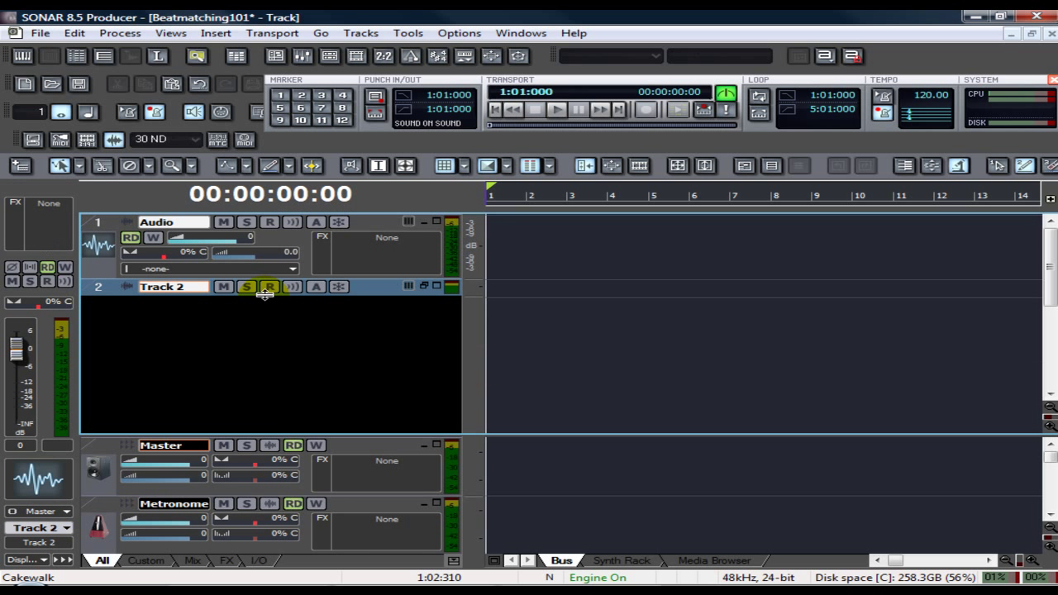
Expand Track 2 to show its controls and make the Audio track current.
drag(264, 294, 284, 354)
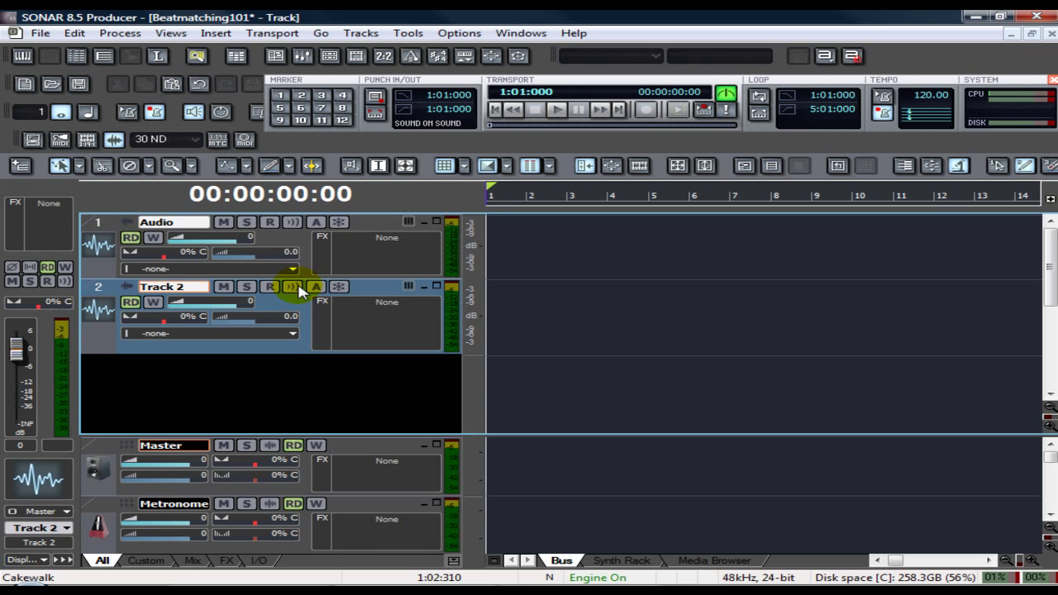
click(365, 221)
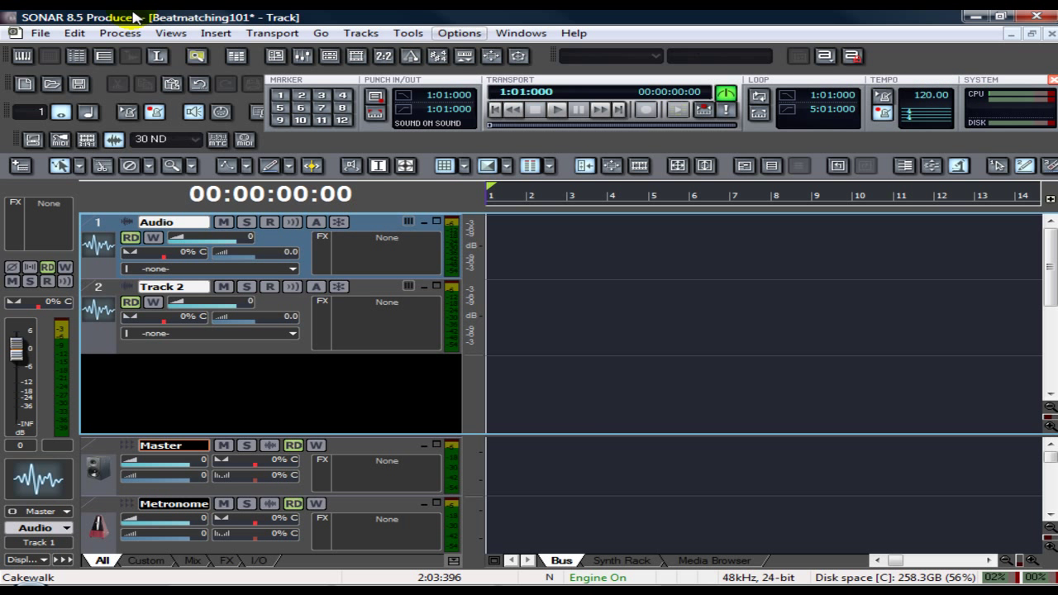
click(38, 33)
Import MAC MONEY R&B tthPROMO 01 from Loops\Mac Money R&B onto the Audio track.
mouse_move(201, 197)
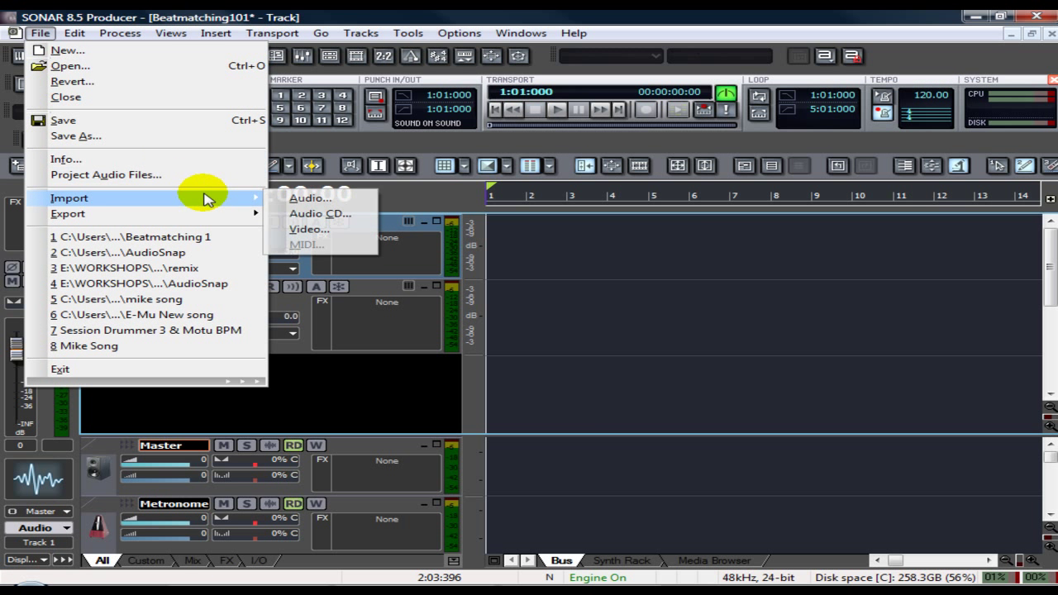
click(295, 193)
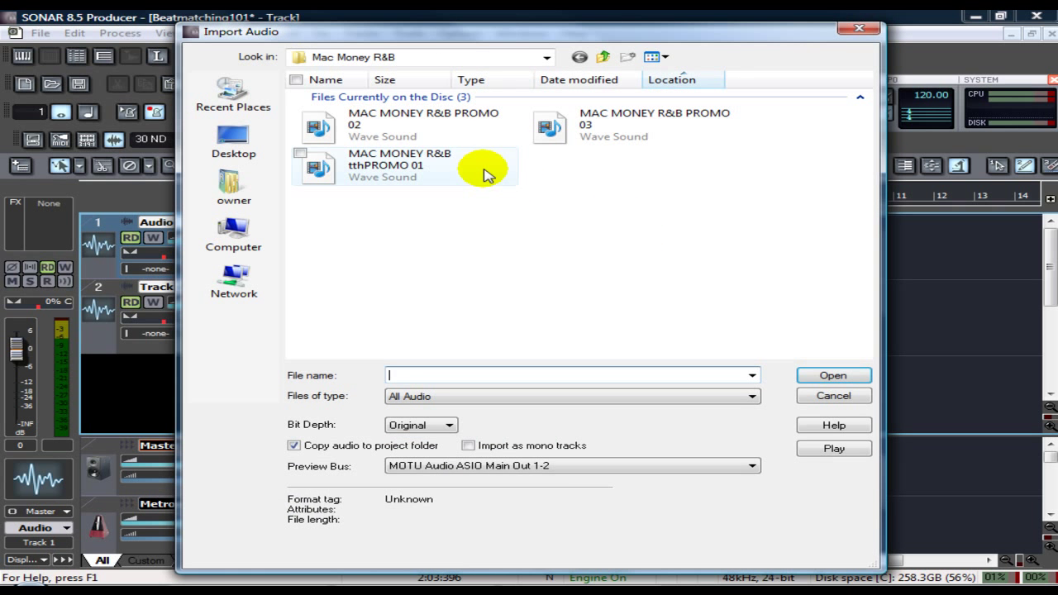
click(604, 56)
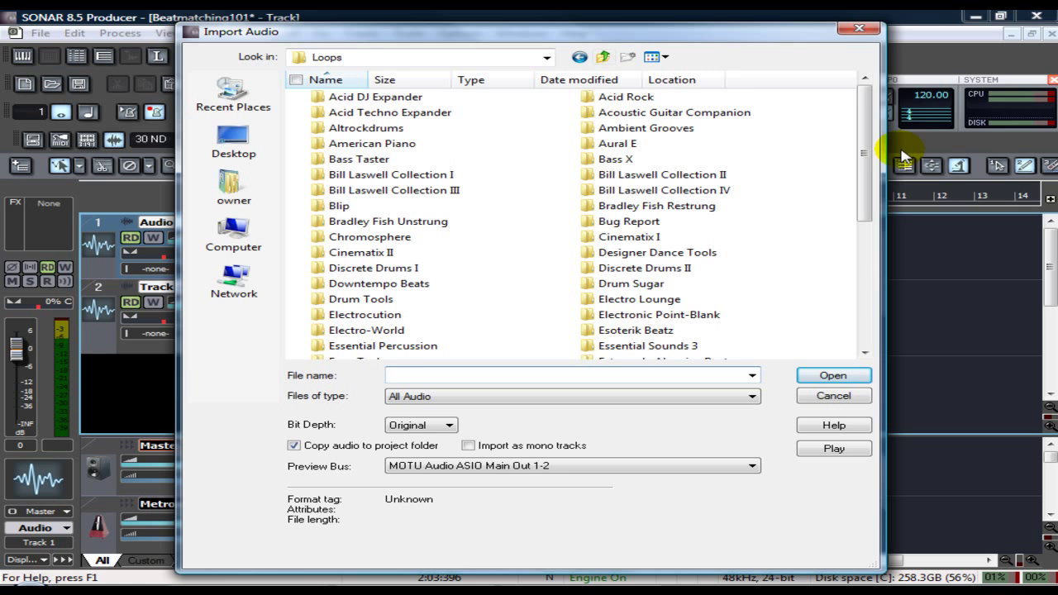
drag(865, 134, 904, 170)
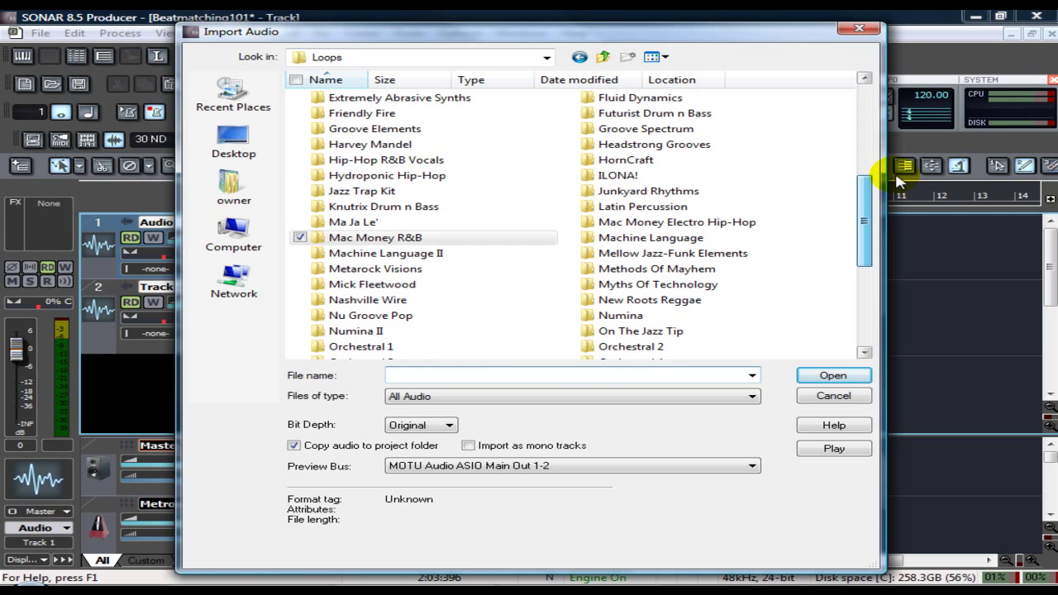
double_click(346, 174)
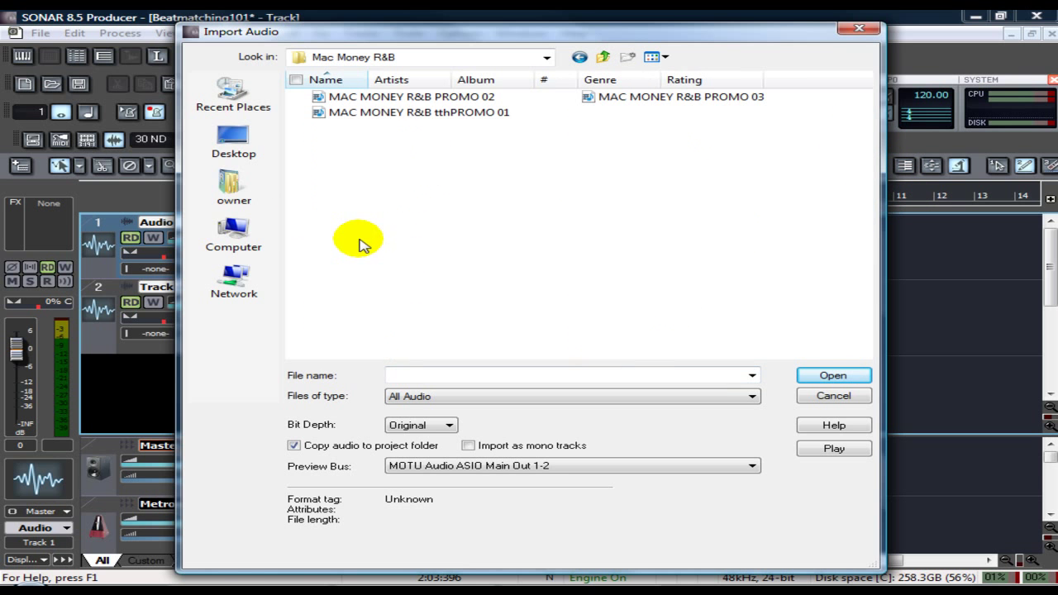
click(414, 113)
click(818, 376)
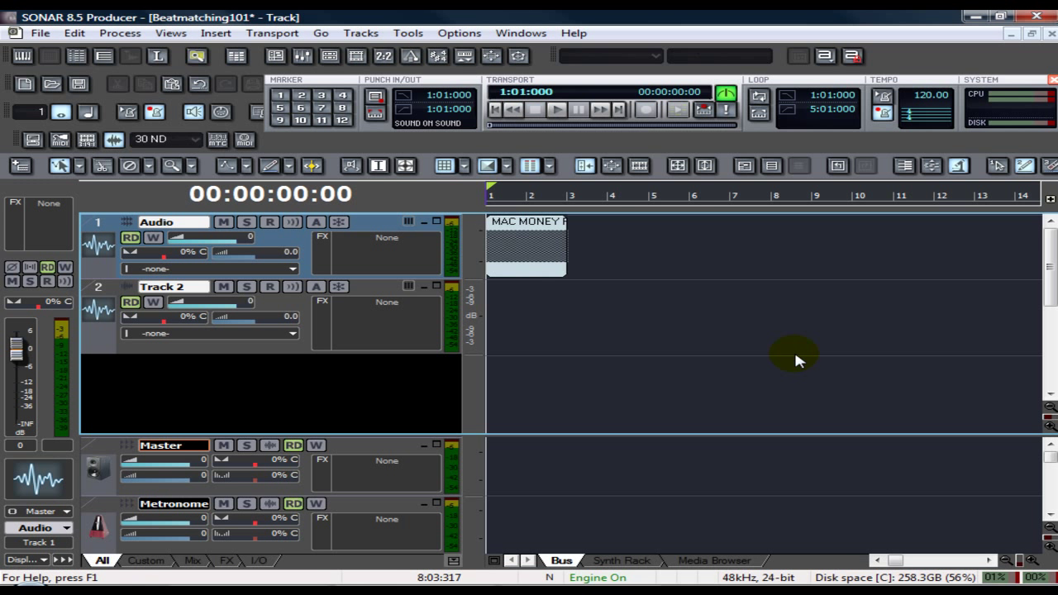
Route the Master bus output to MOTU Audio ASIO Analog 1-2.
click(558, 111)
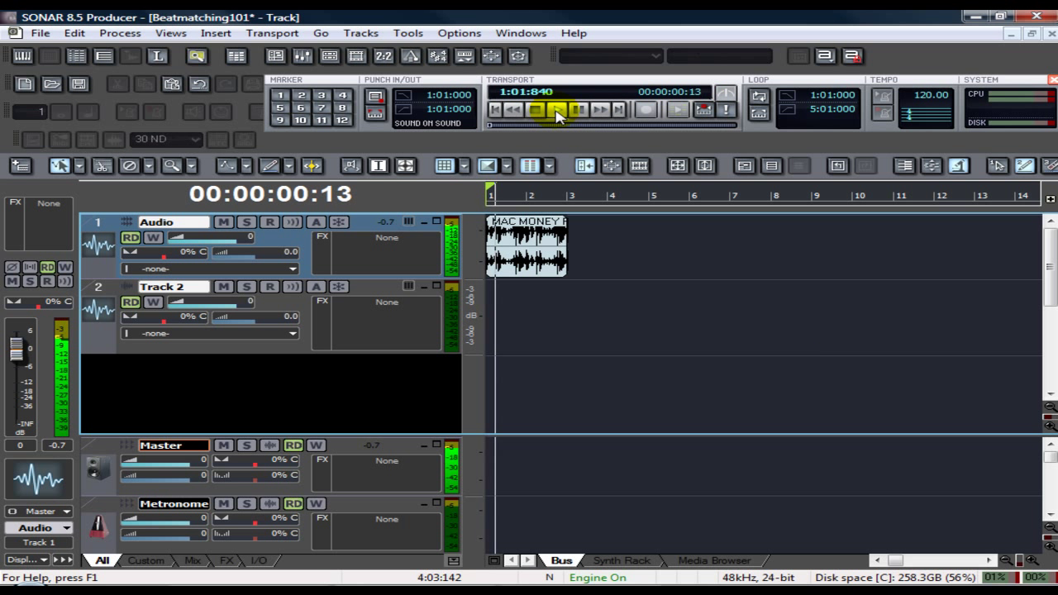
click(539, 111)
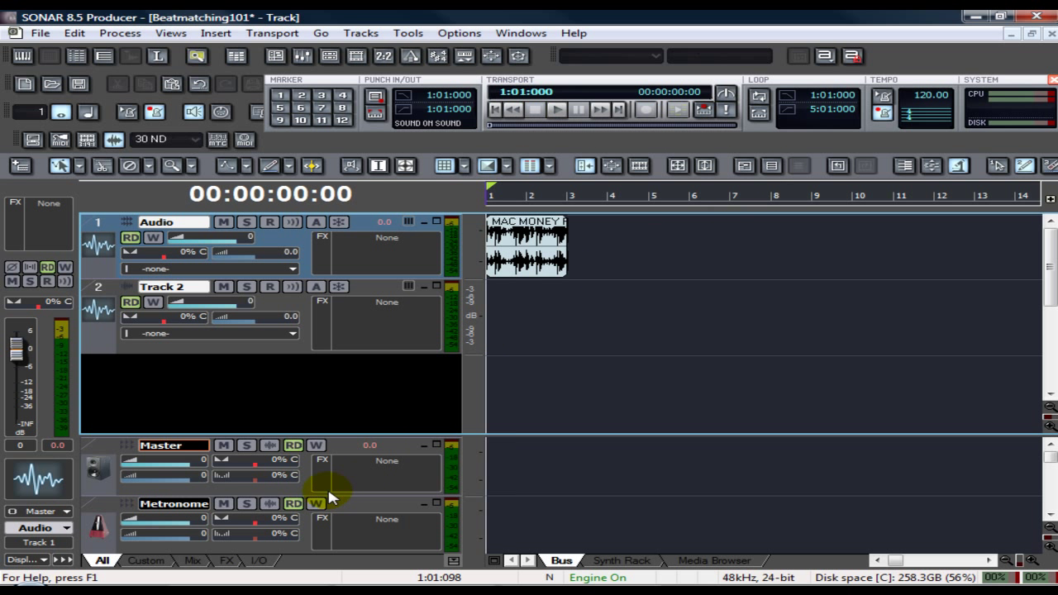
drag(359, 435, 361, 399)
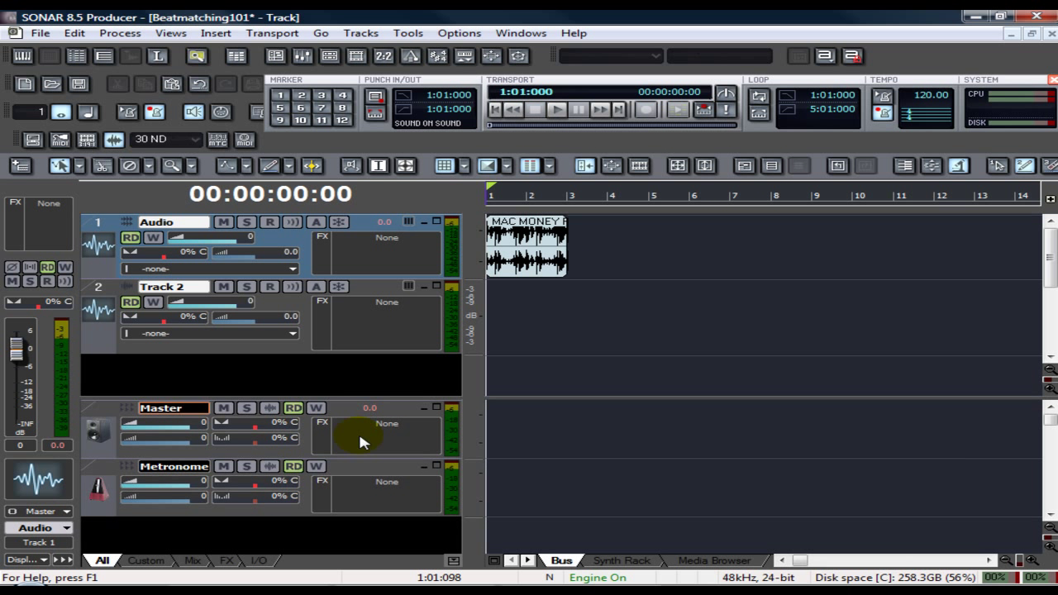
double_click(359, 459)
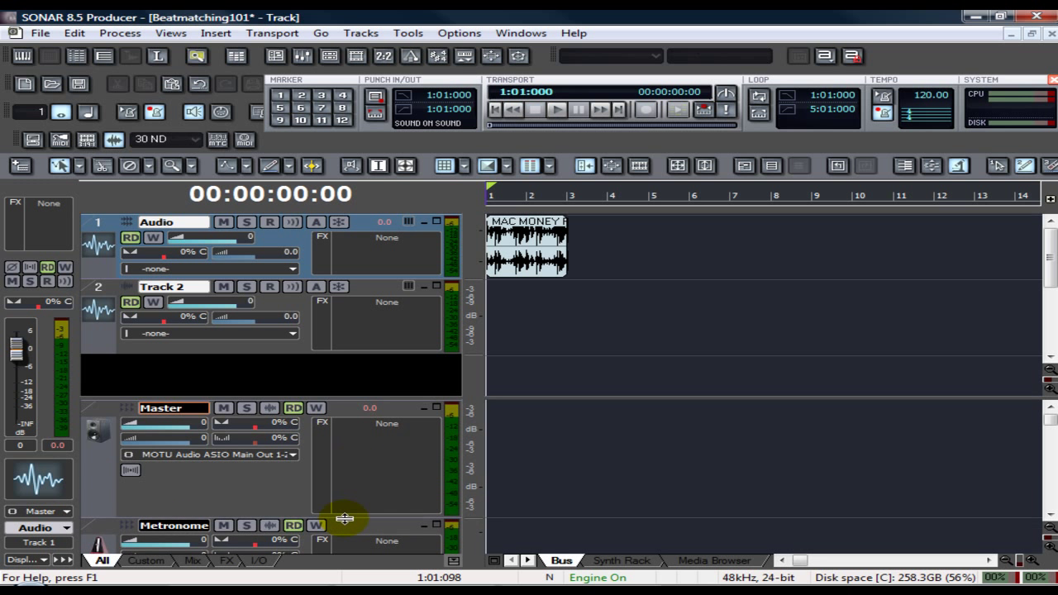
click(293, 453)
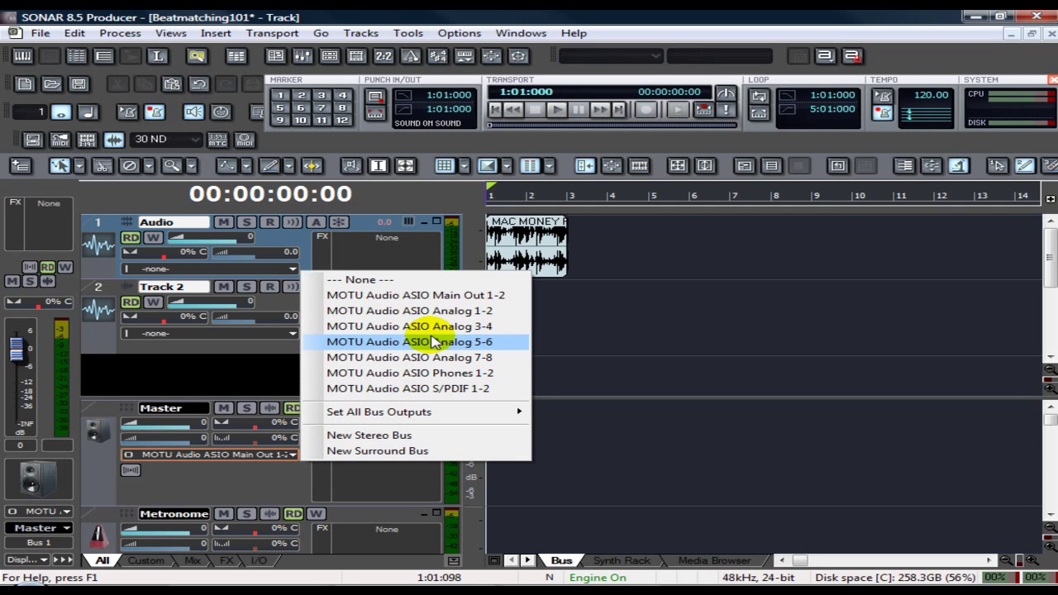
click(414, 311)
Audition the loop, stop back at the project start, and select Track 2.
click(559, 109)
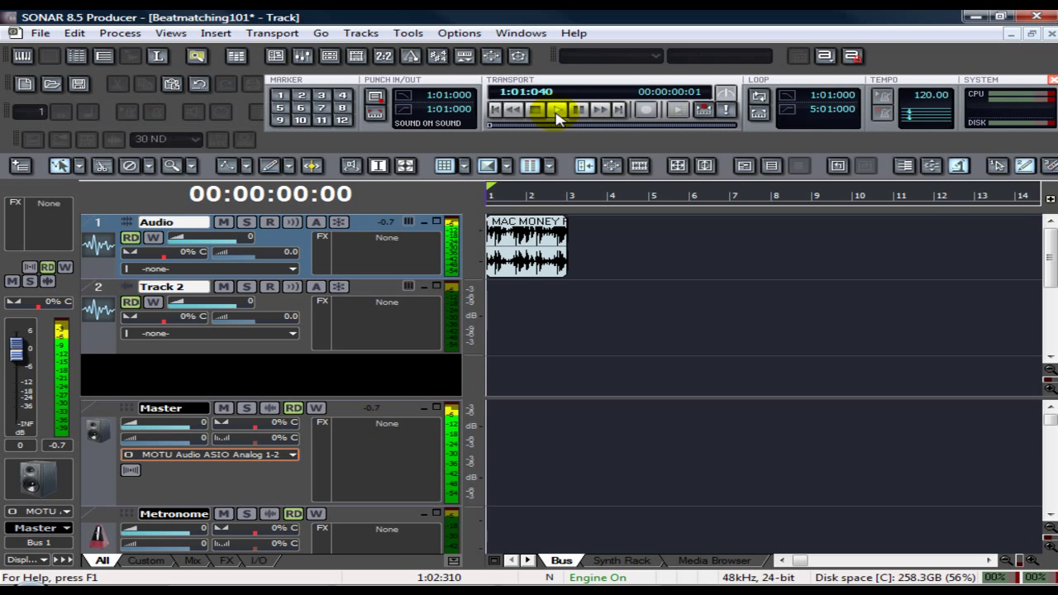
drag(361, 401, 350, 426)
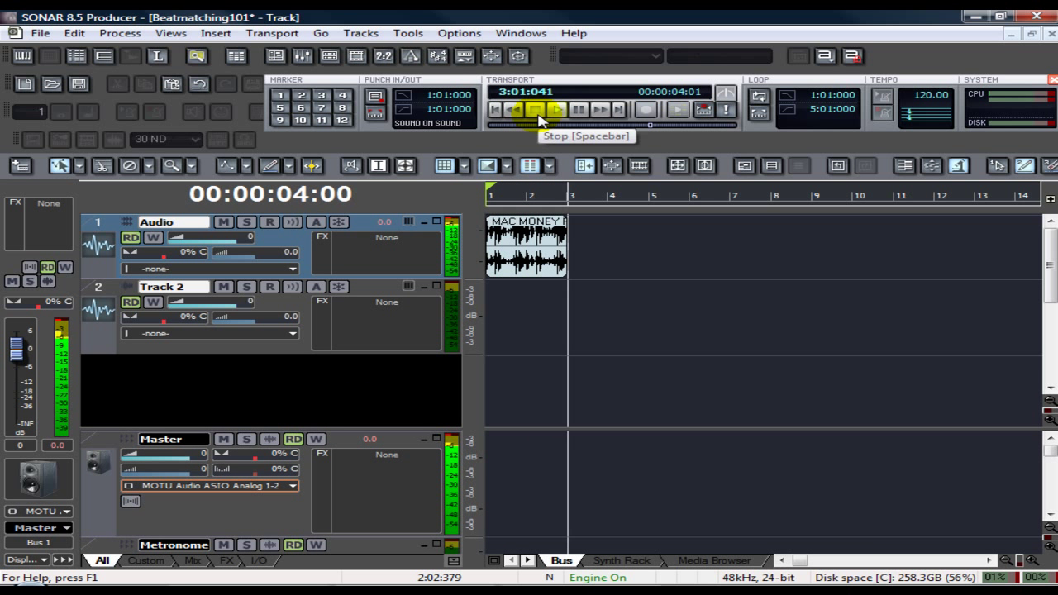
click(536, 110)
click(273, 311)
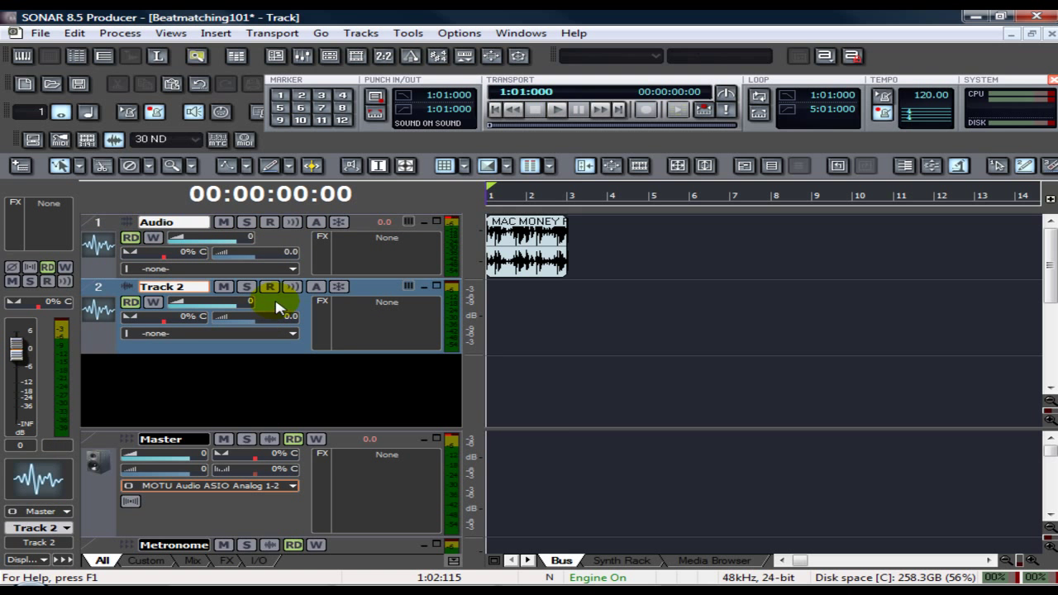
Import the first MAC MONEY ELECTRO HIP-HOP dfPROMO 01 wave file onto Track 2.
click(37, 34)
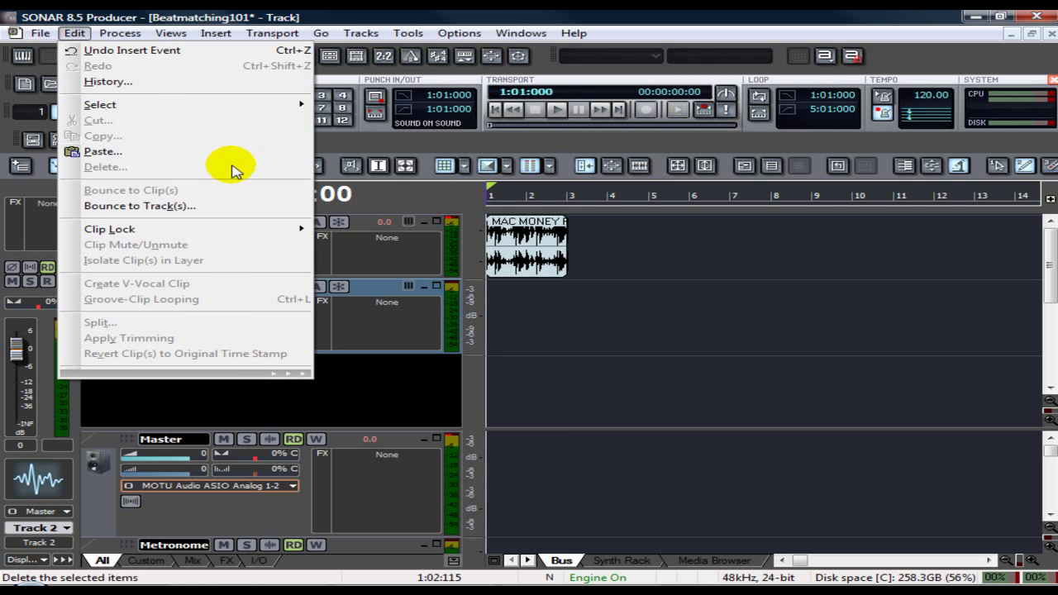
mouse_move(248, 202)
click(310, 198)
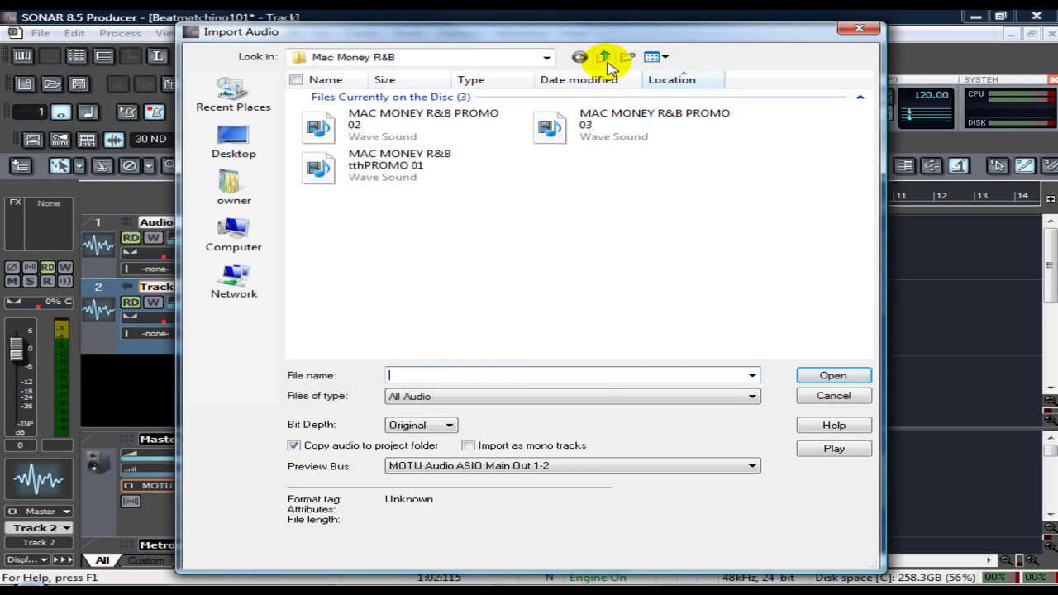
click(605, 58)
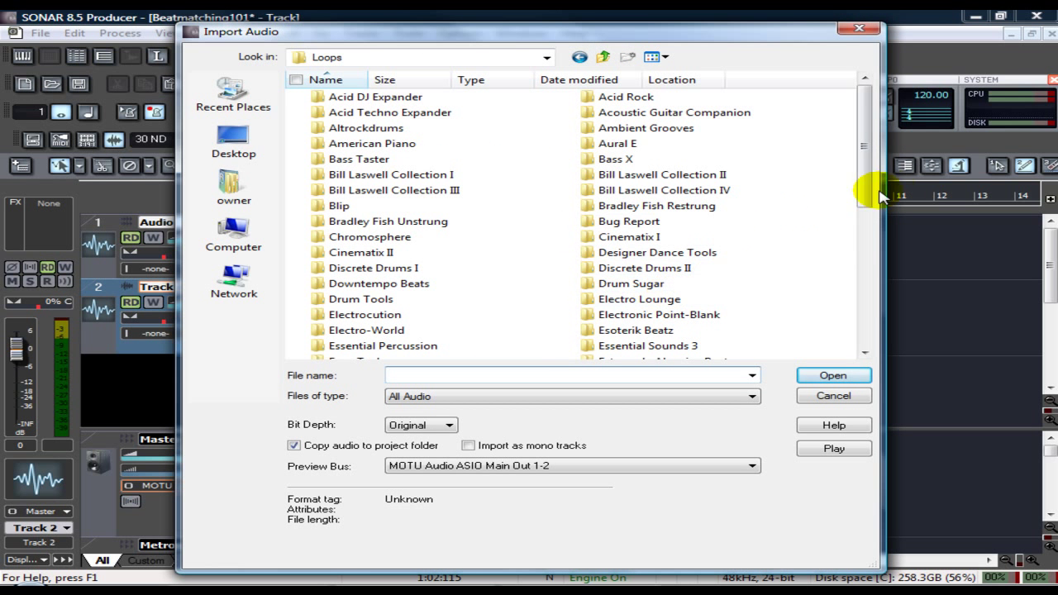
drag(862, 201, 867, 237)
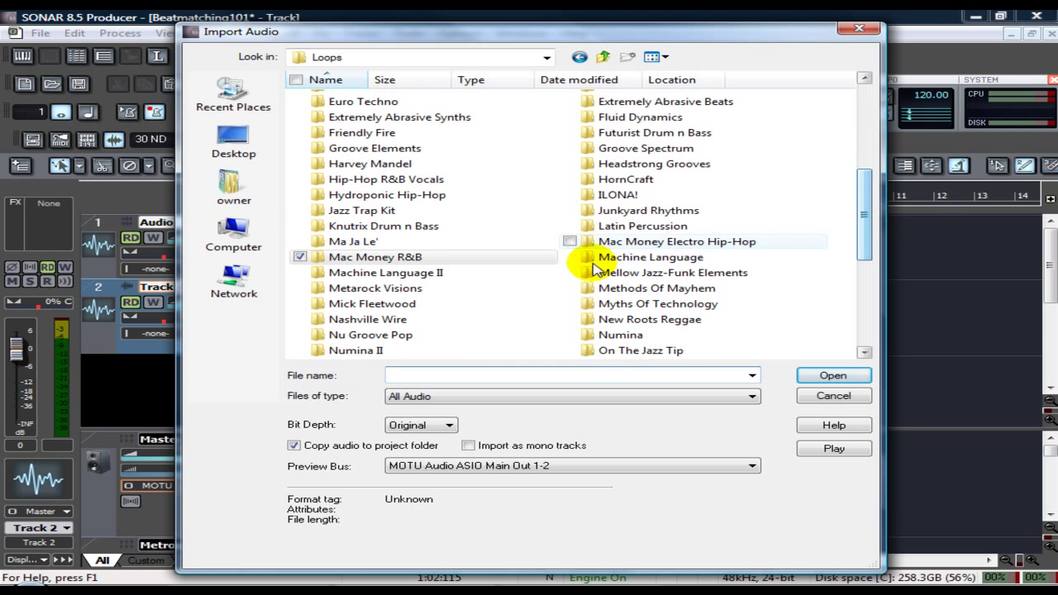
double_click(637, 241)
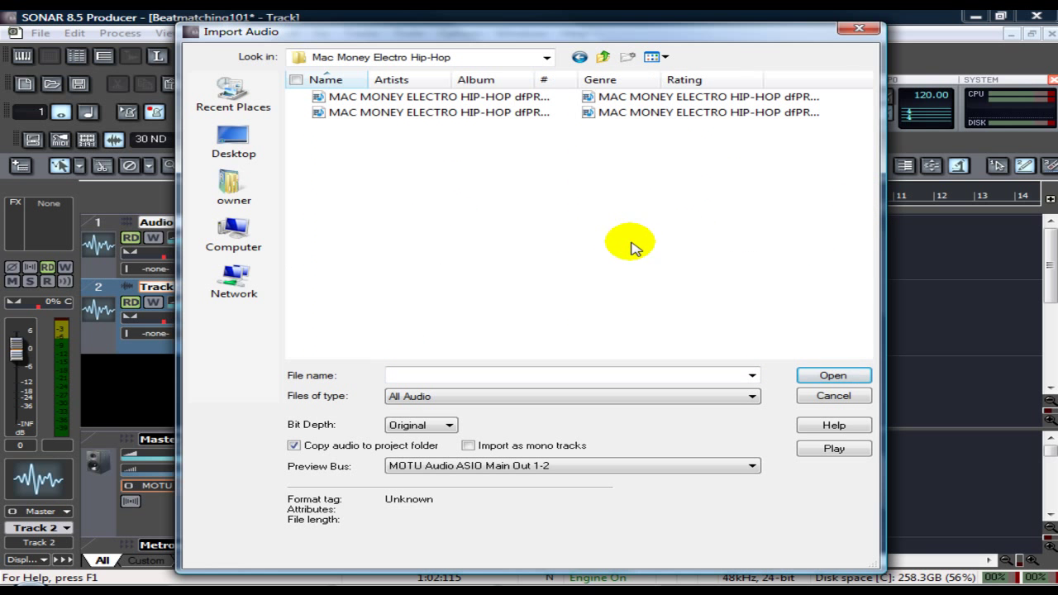
click(429, 97)
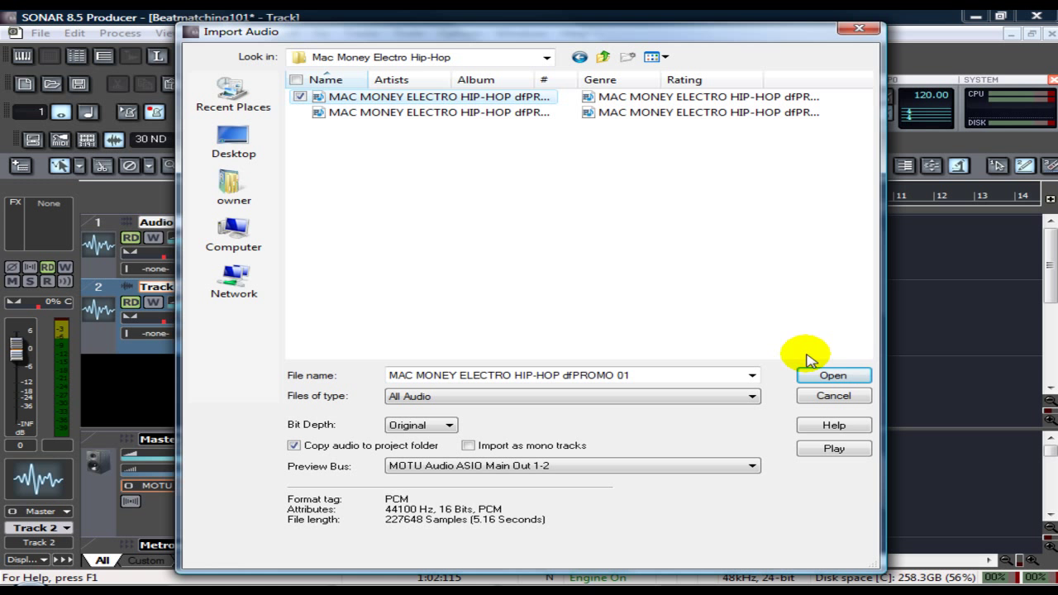
click(823, 376)
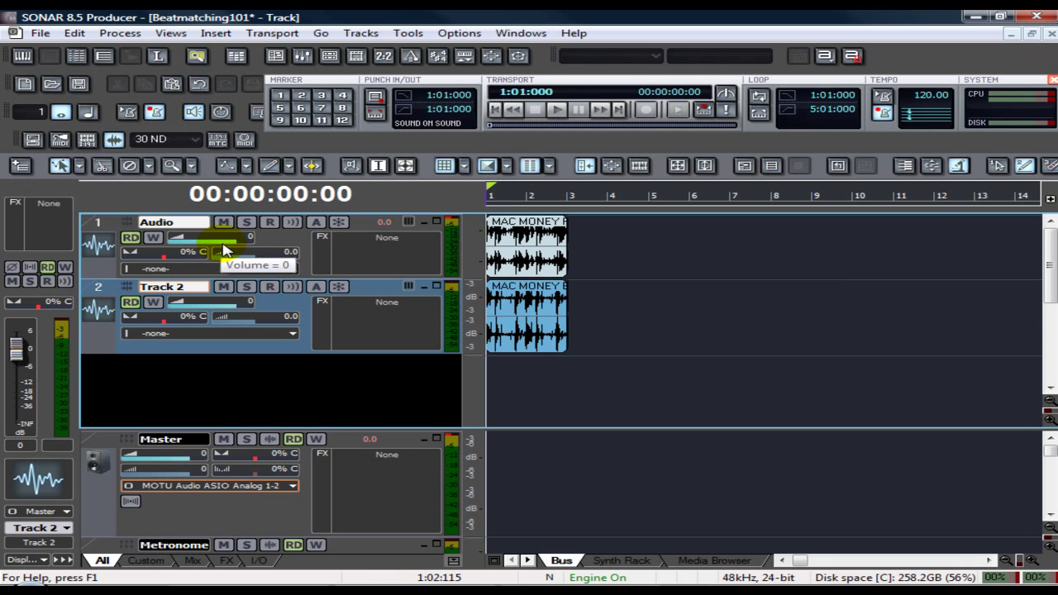
Solo Track 2, preview its new loop, then select all clips.
click(246, 222)
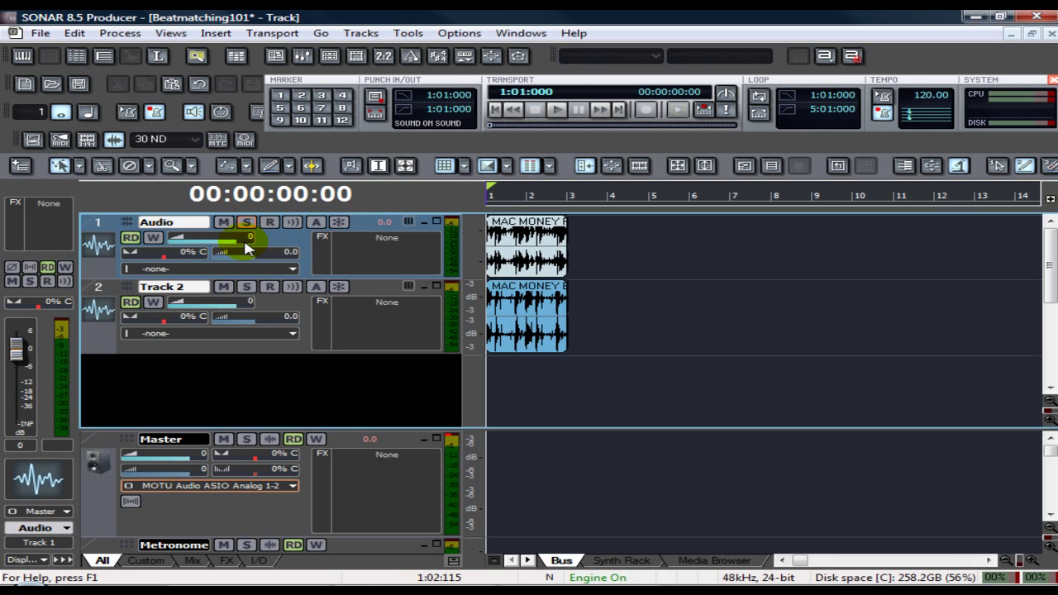
click(247, 287)
click(556, 110)
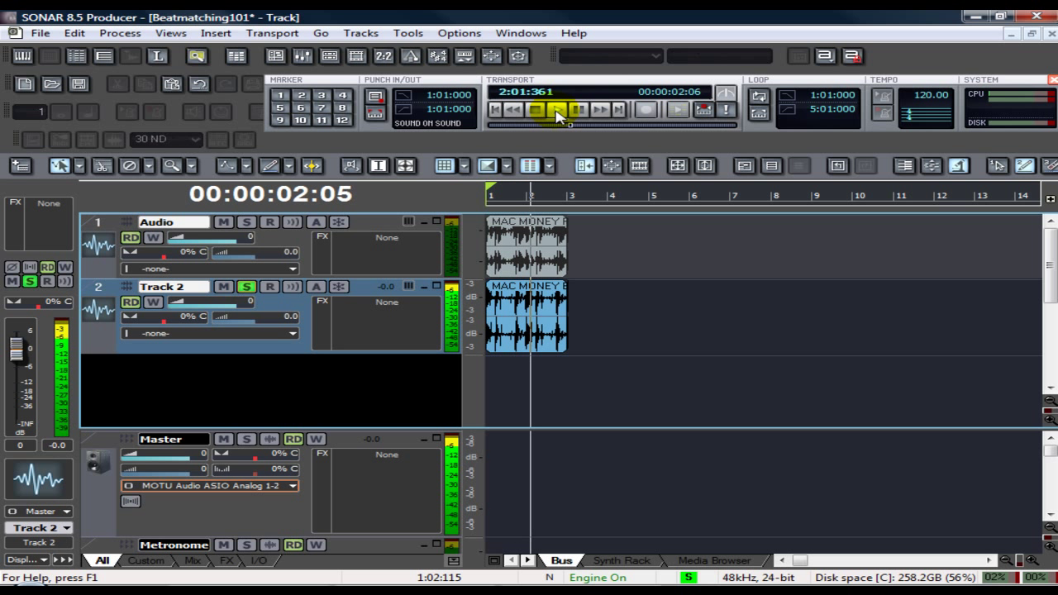
click(534, 111)
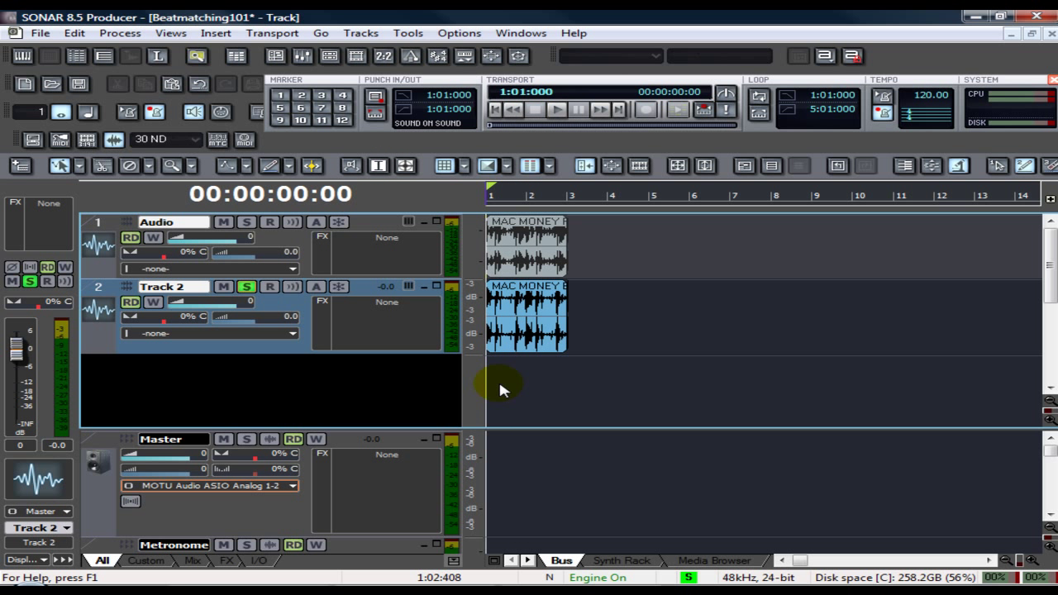
key(ctrl+a)
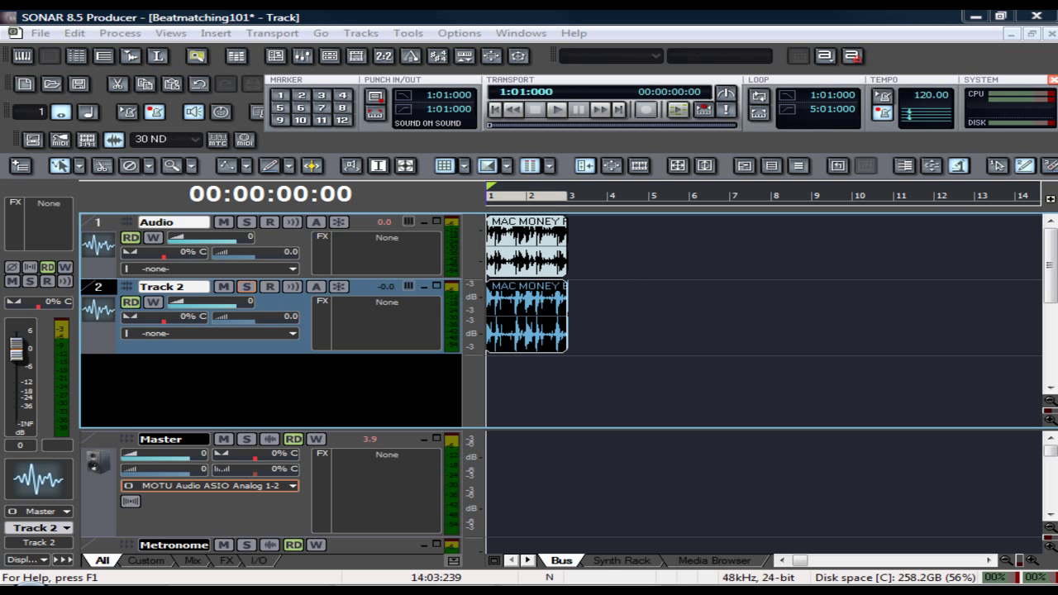
Open the Audio clip in Loop Construction, disable looping, enable stretching, and select Orig. BPM 120.000.
double_click(519, 248)
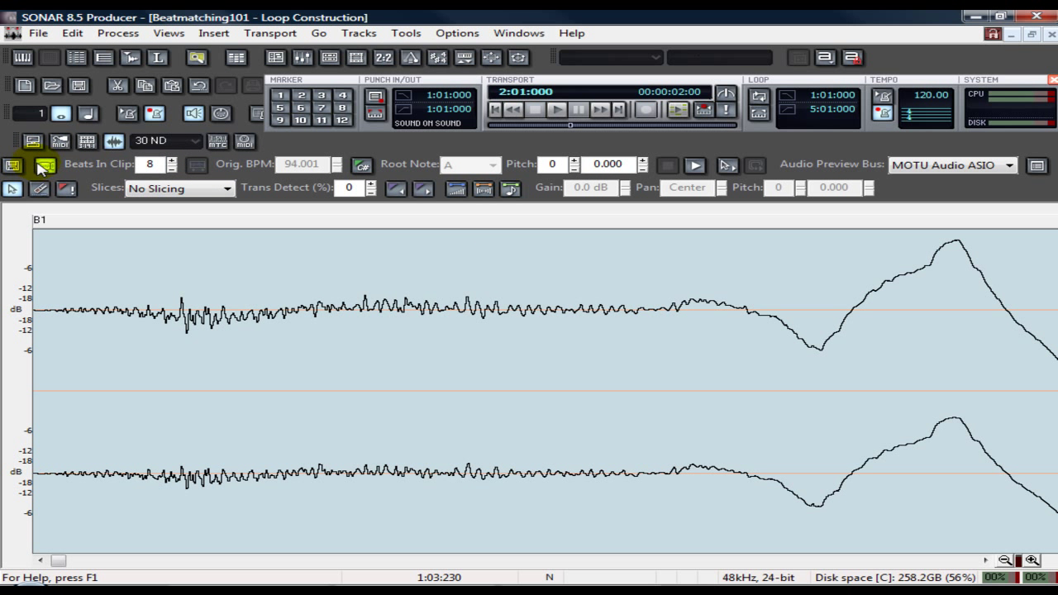
click(45, 167)
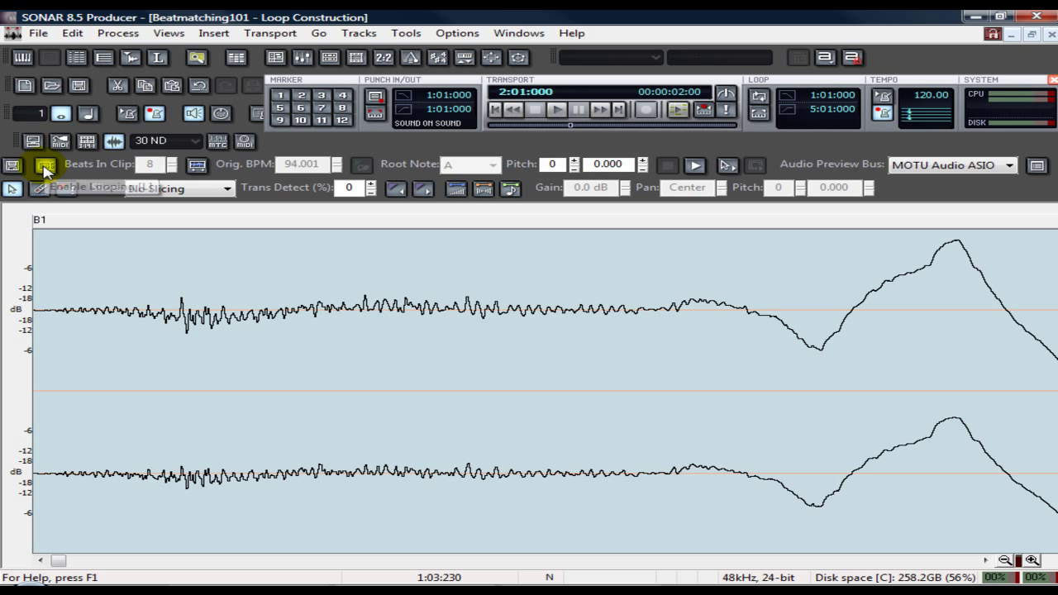
click(203, 166)
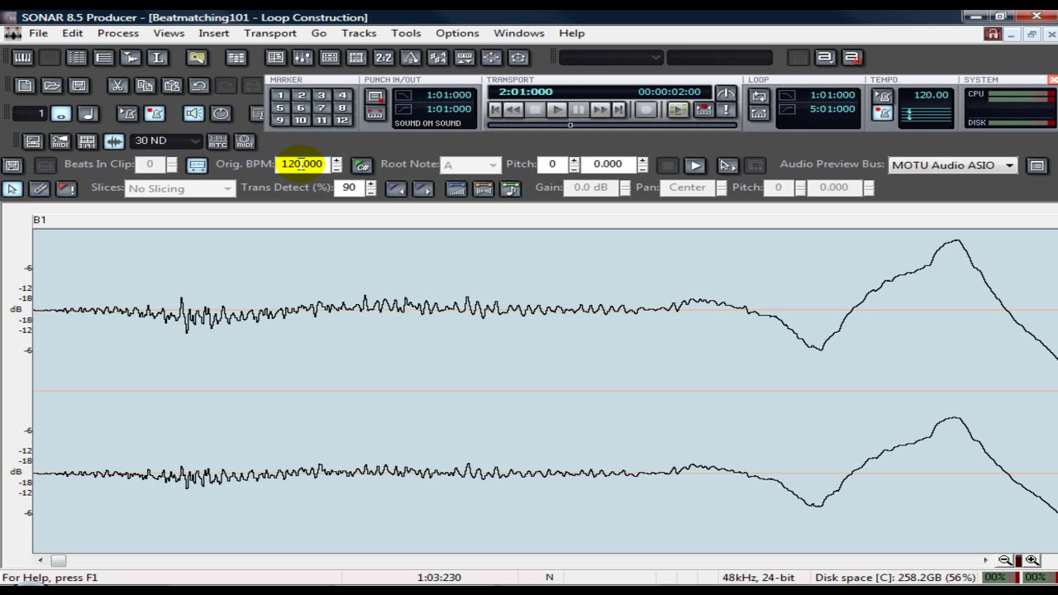
drag(301, 163, 281, 163)
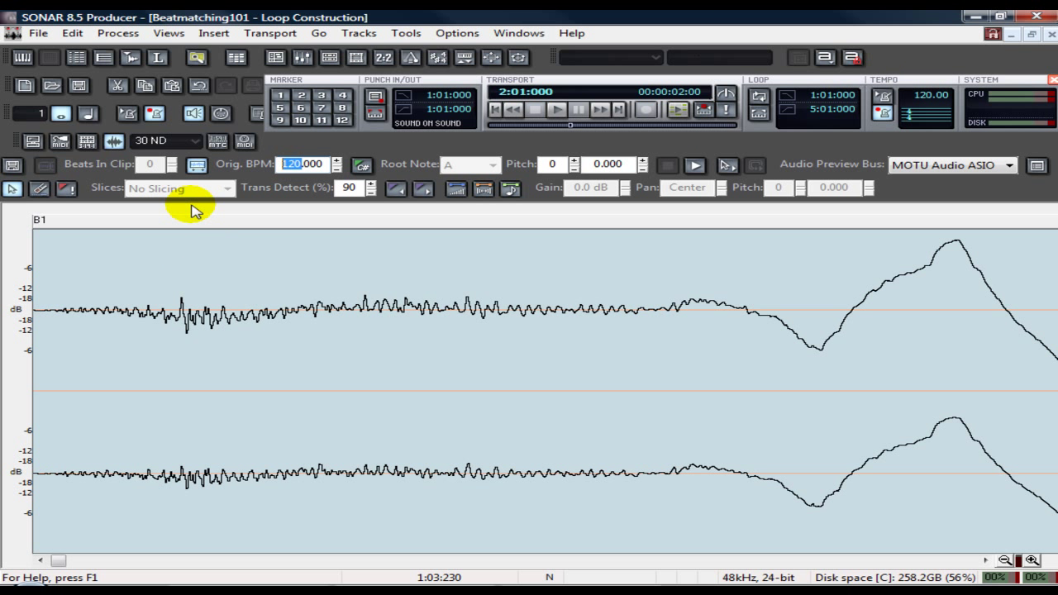
Set the project tempo to 96 and stretch the Audio clip to 96.000 original BPM.
click(196, 164)
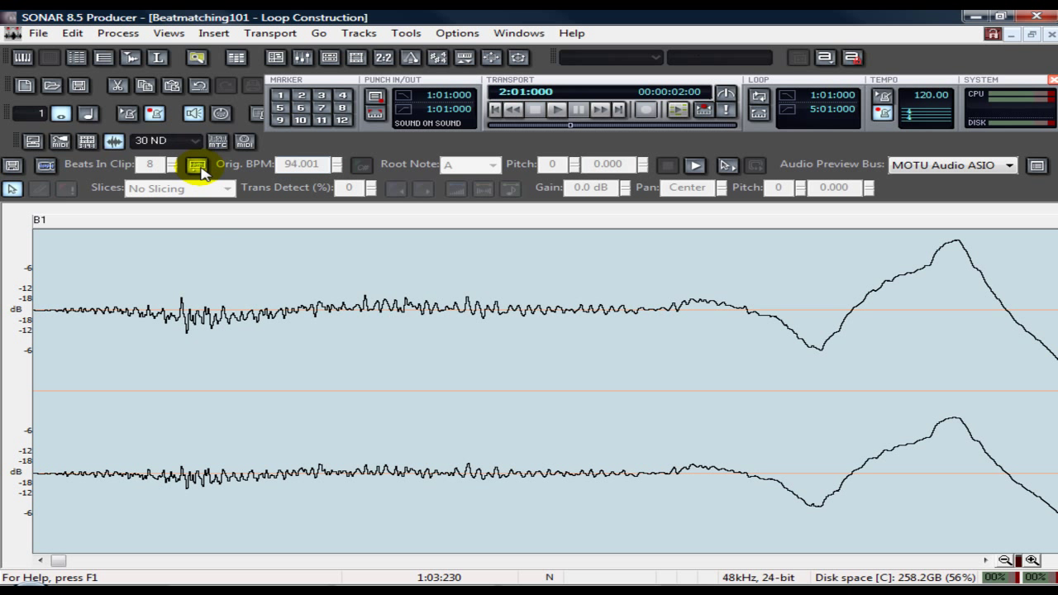
click(931, 96)
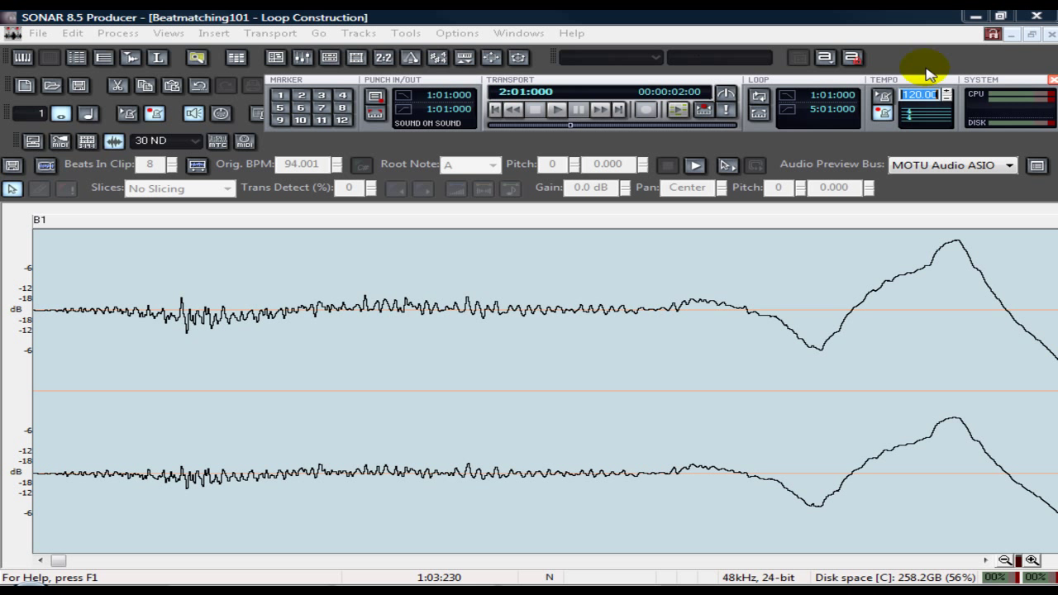
click(927, 71)
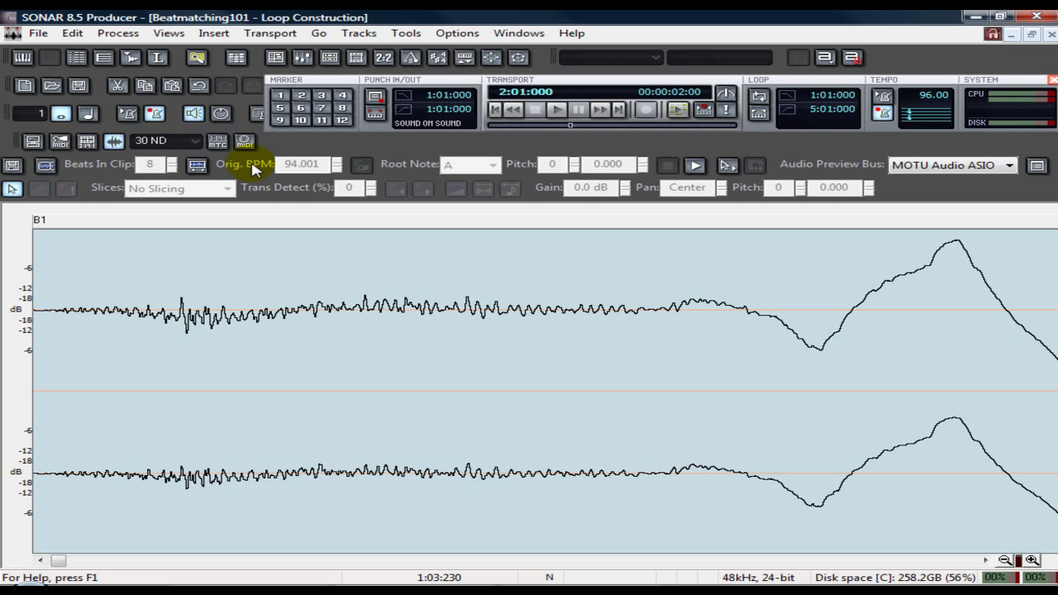
click(197, 165)
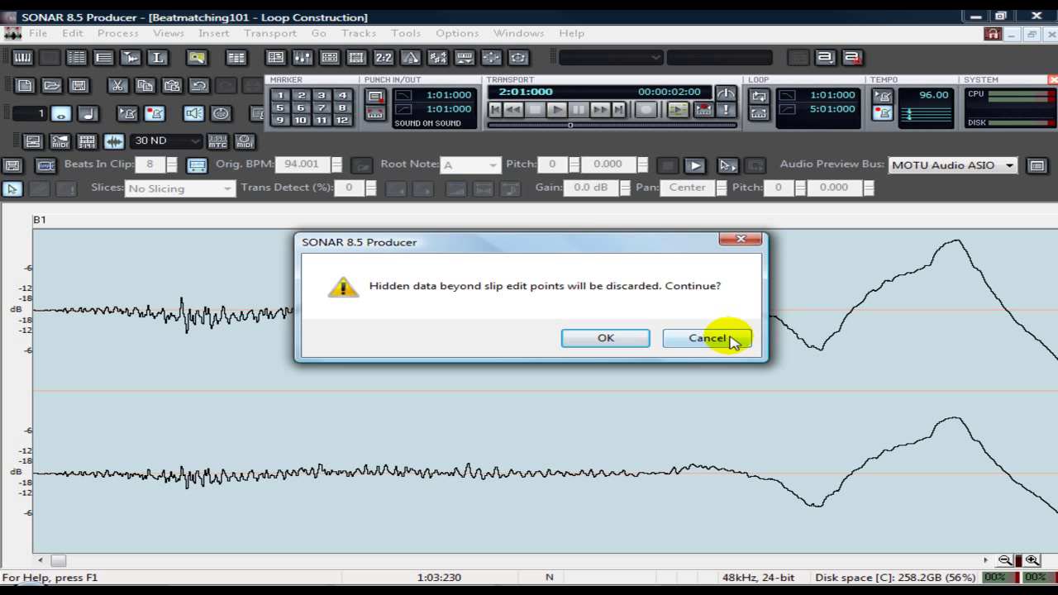
click(620, 340)
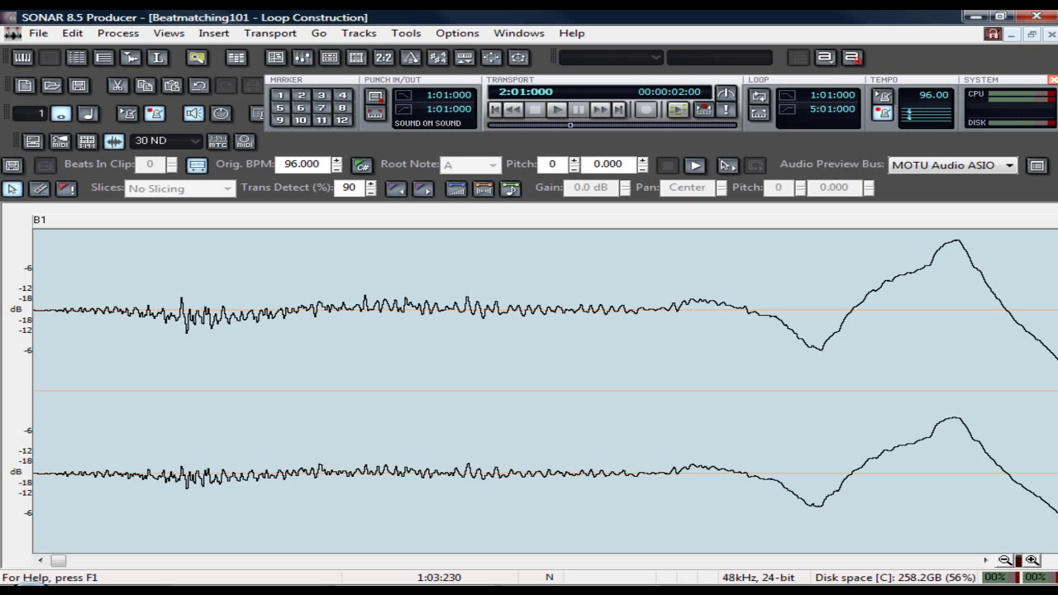
Give Track 2's clip looping off and stretching on so its original BPM becomes 96.000.
click(1051, 34)
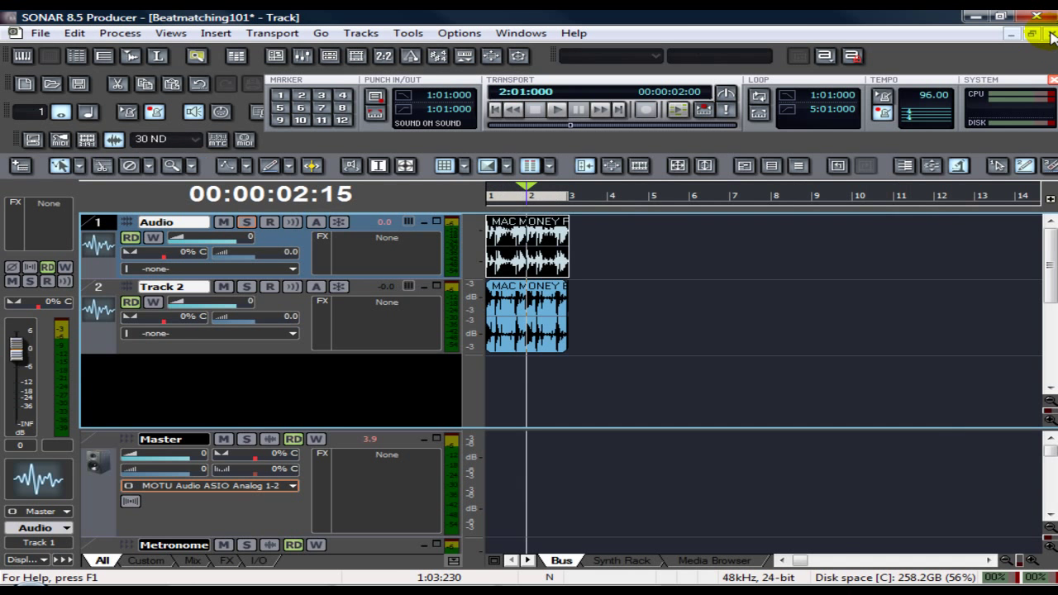
double_click(515, 310)
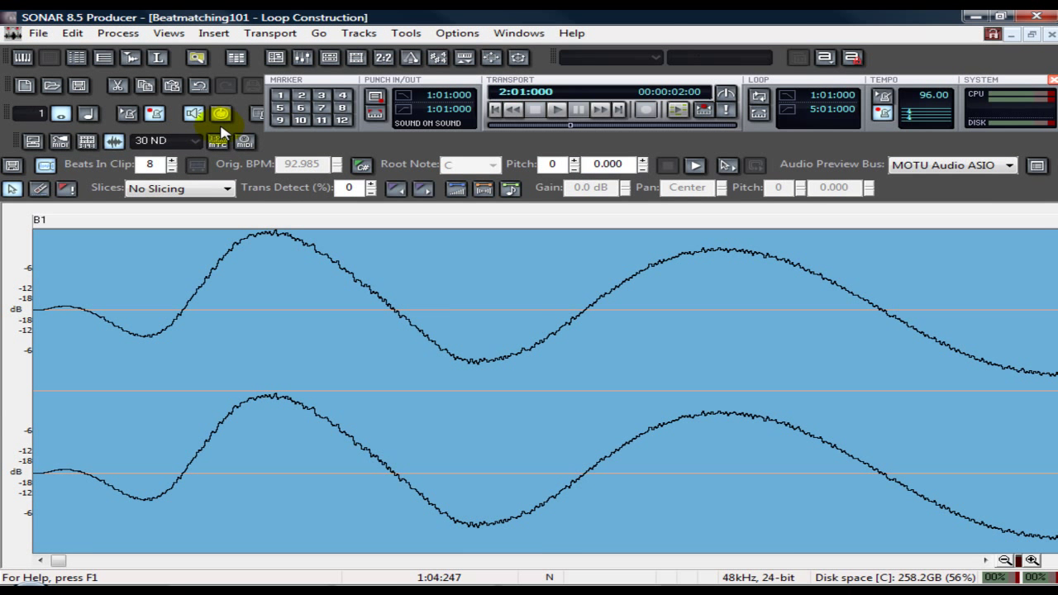
click(45, 164)
click(197, 164)
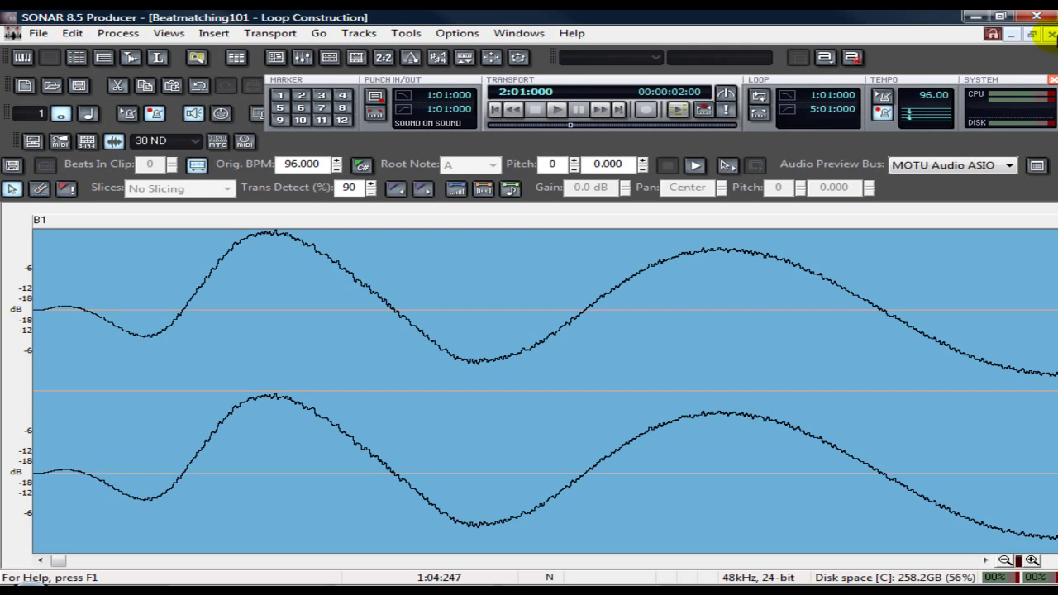
click(1051, 33)
Convert both the Audio clip and Track 2's clip into groove clips.
right_click(539, 250)
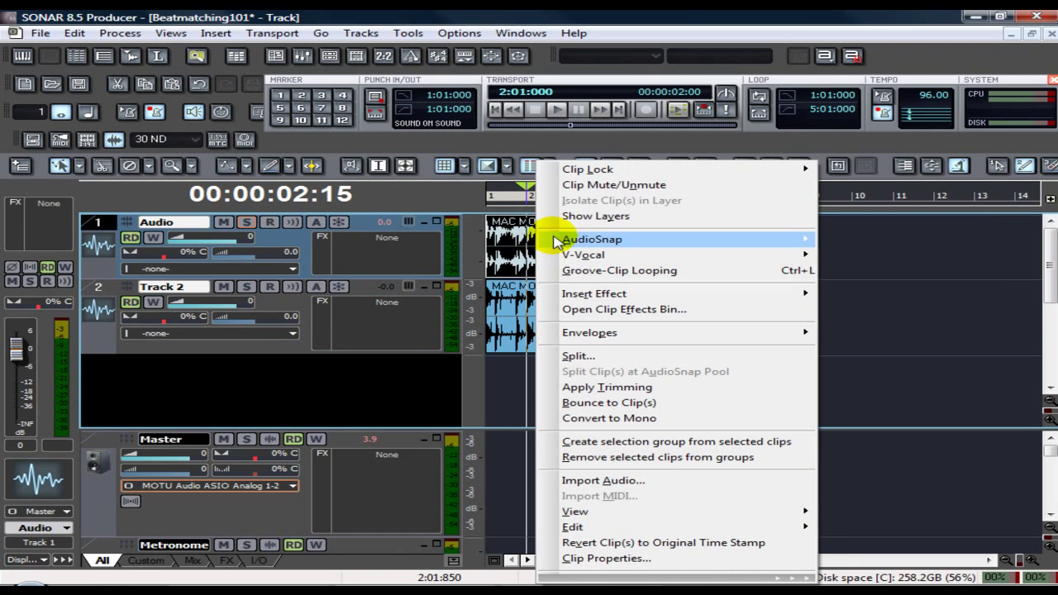
click(578, 271)
right_click(545, 318)
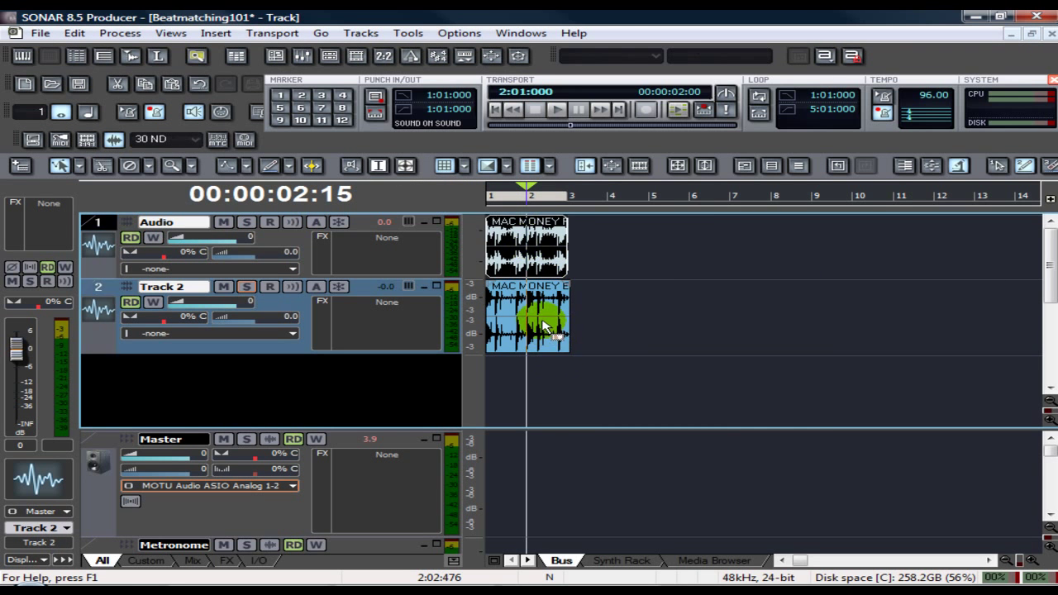
click(570, 272)
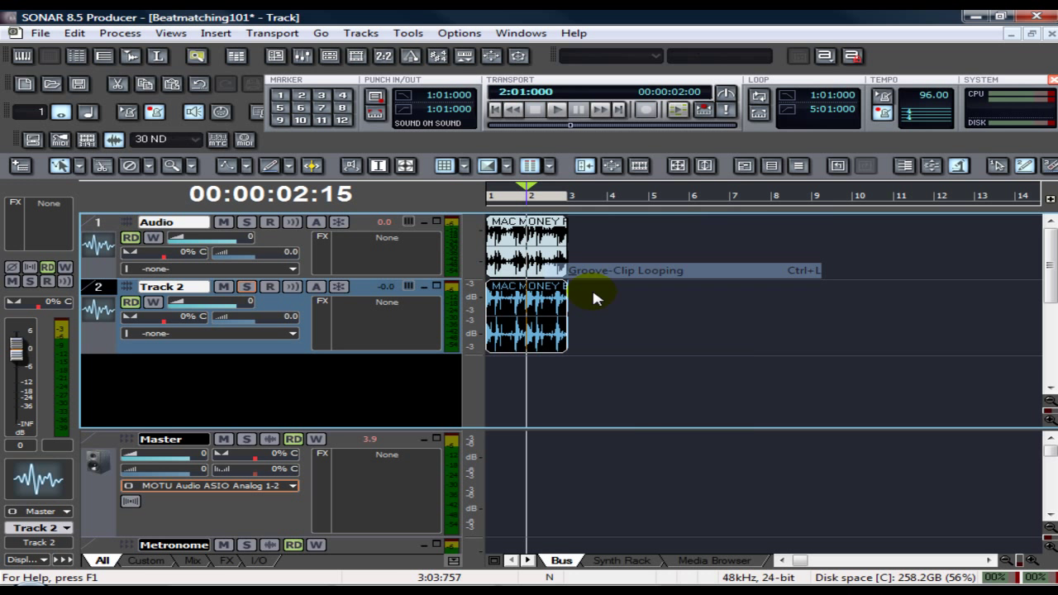
Play both loops together from the start, solo track 1, then stop at the start.
click(495, 111)
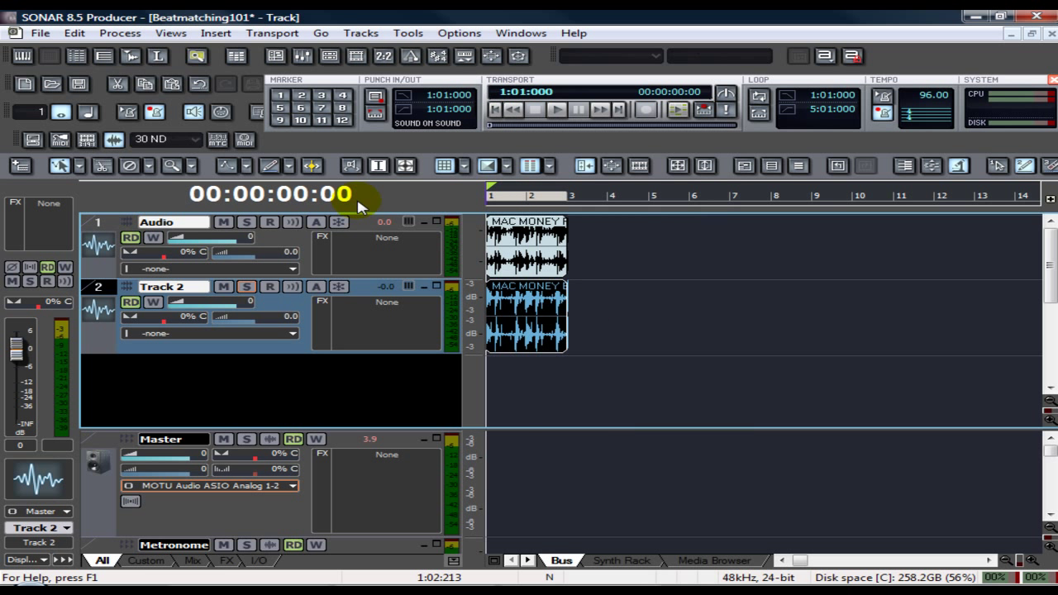
click(556, 111)
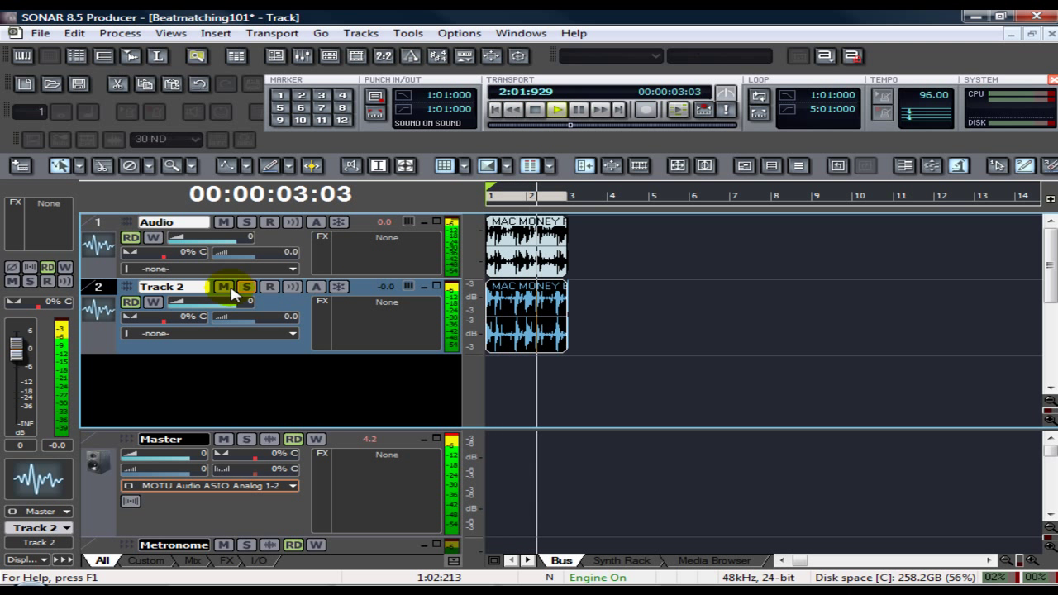
click(246, 223)
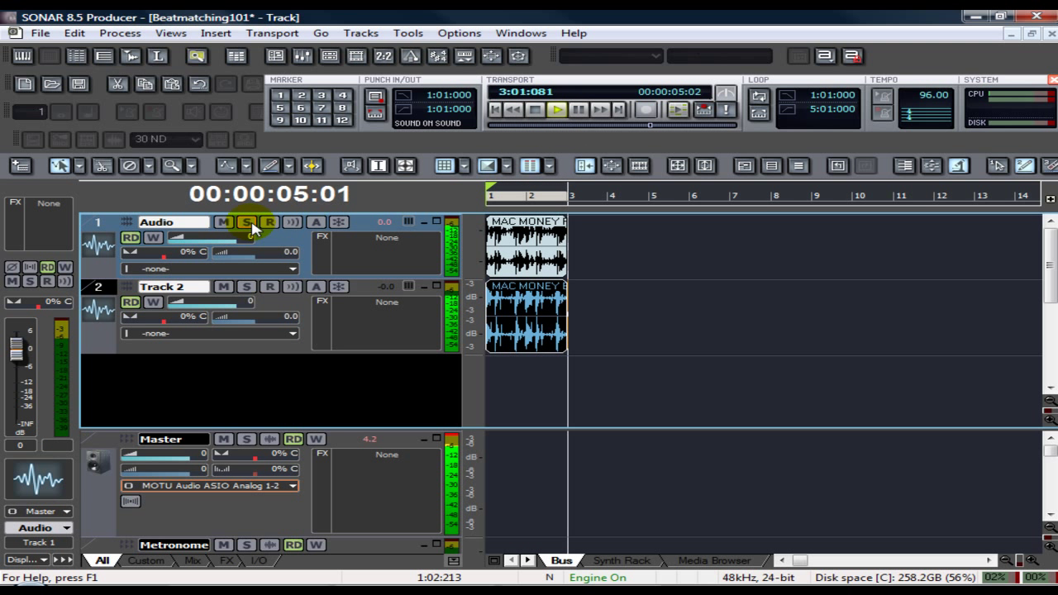
click(516, 112)
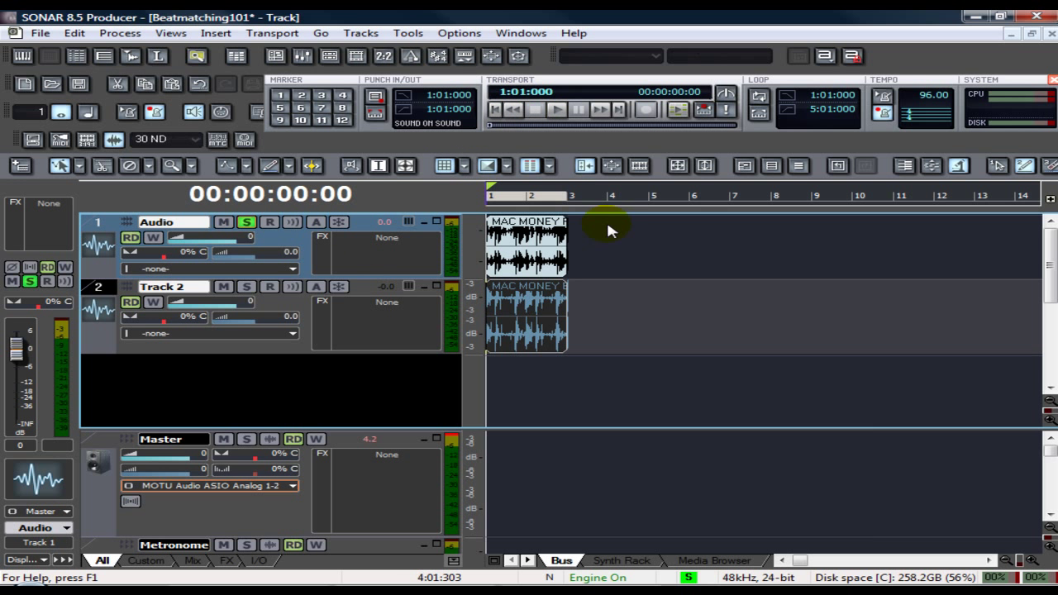
Extend both MAC MONEY clips to bar 9, audition via solos, and loop bars 1–9.
drag(570, 242, 833, 243)
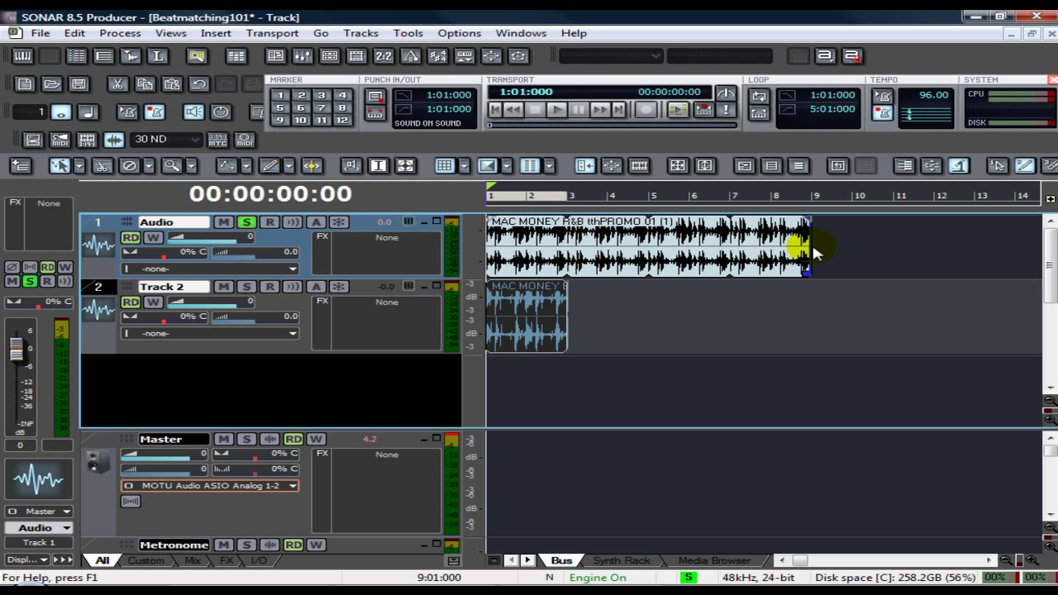
drag(565, 315, 809, 323)
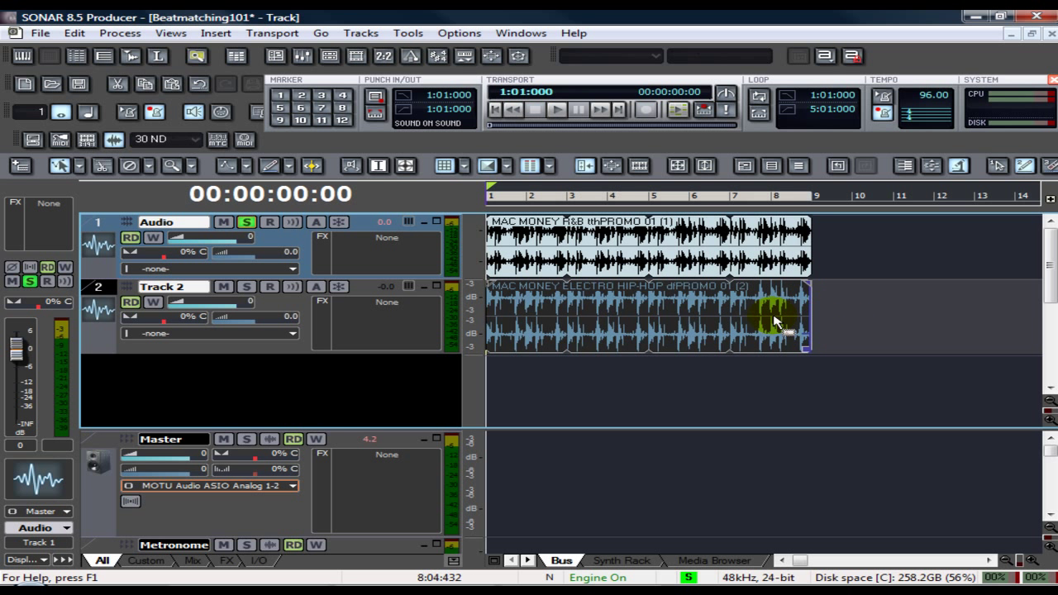
click(558, 114)
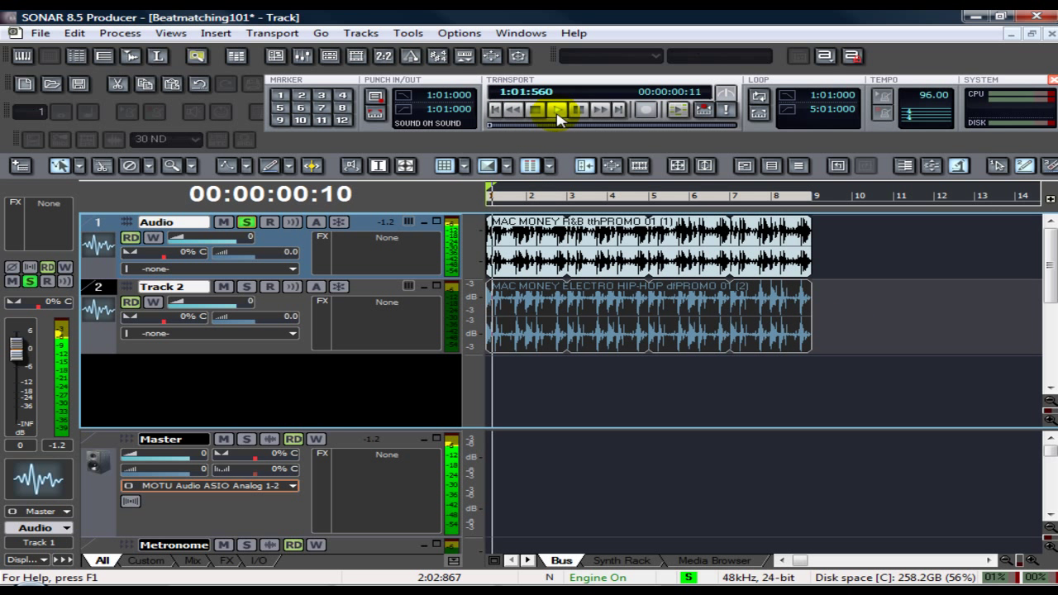
click(247, 223)
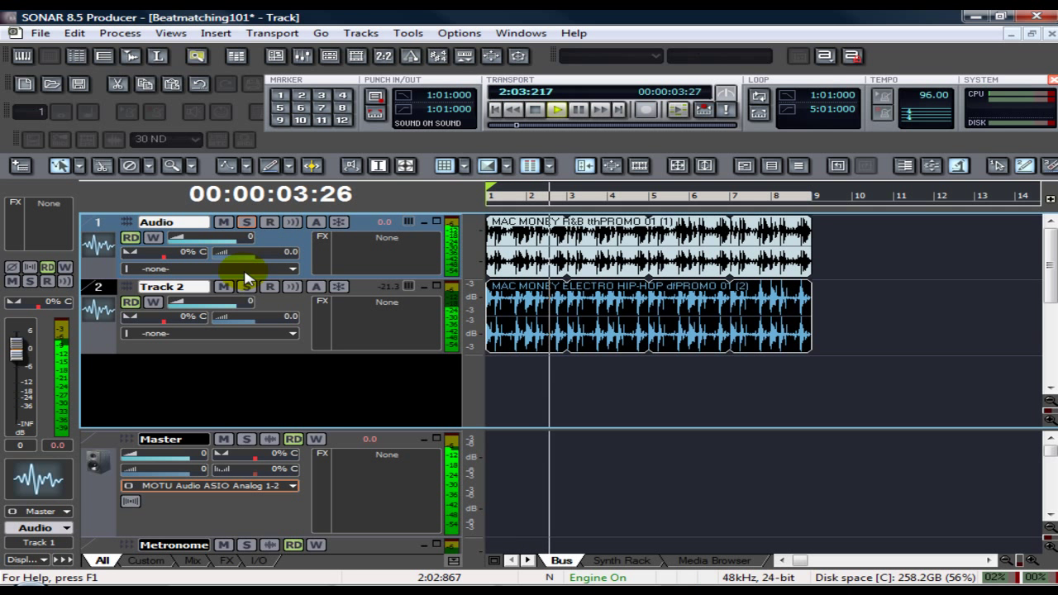
click(247, 287)
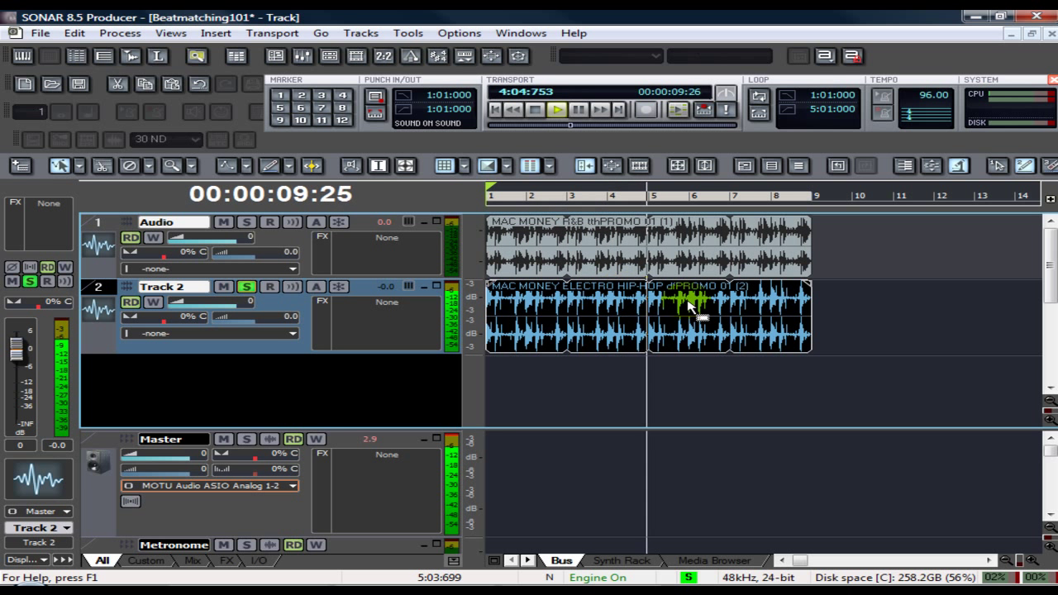
click(246, 290)
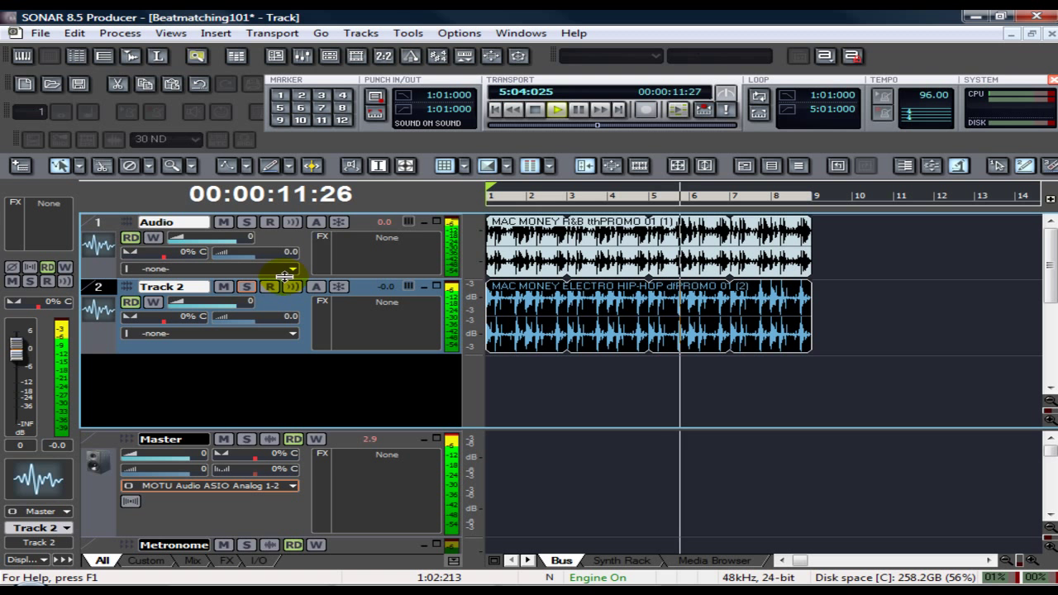
click(758, 96)
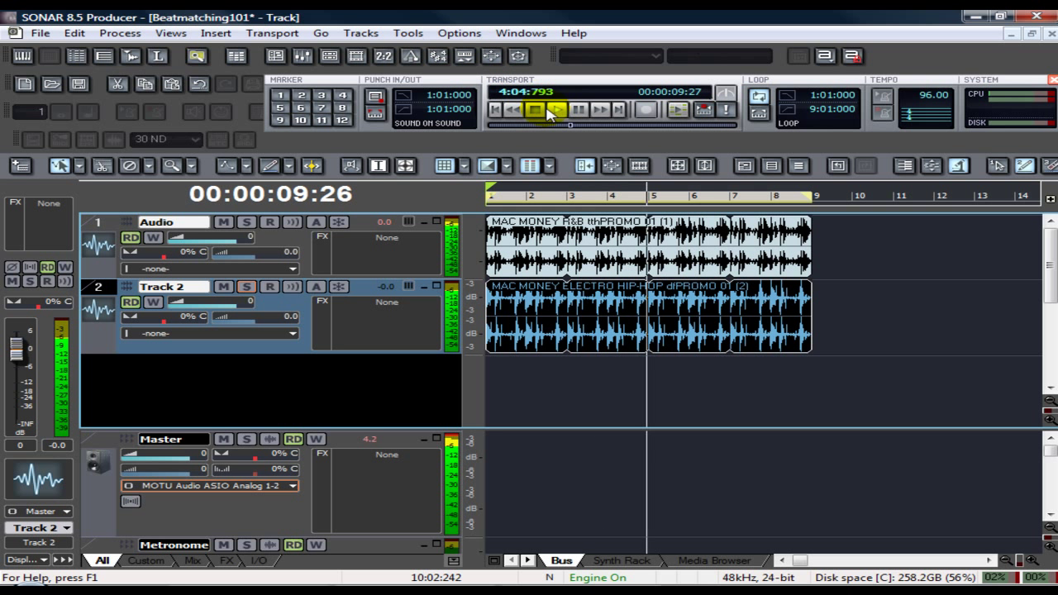
Stop playback, insert a new audio Track 3 below Track 2, and make it taller.
click(536, 110)
right_click(233, 395)
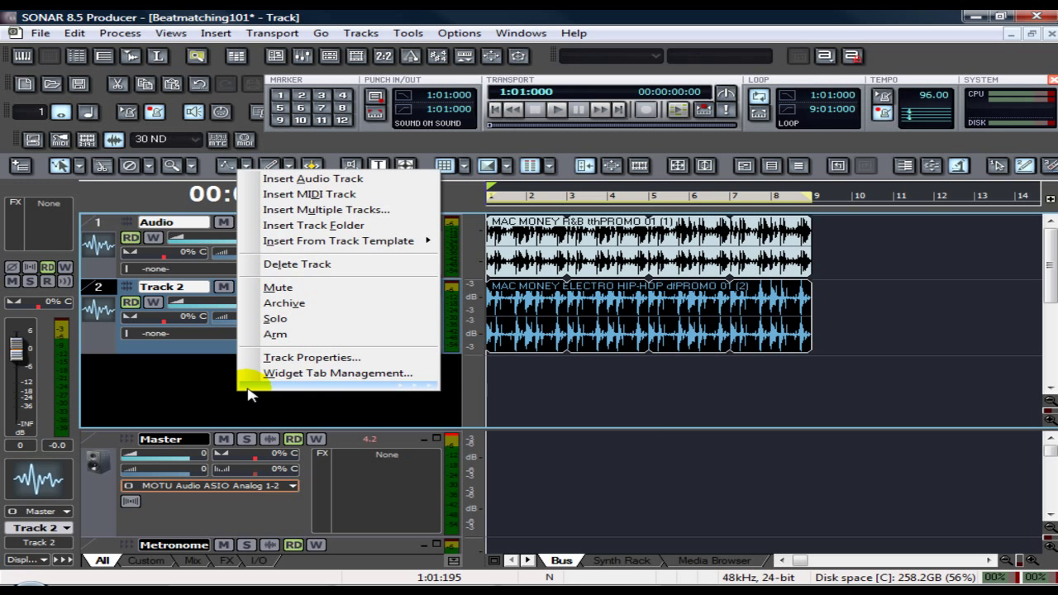
click(358, 177)
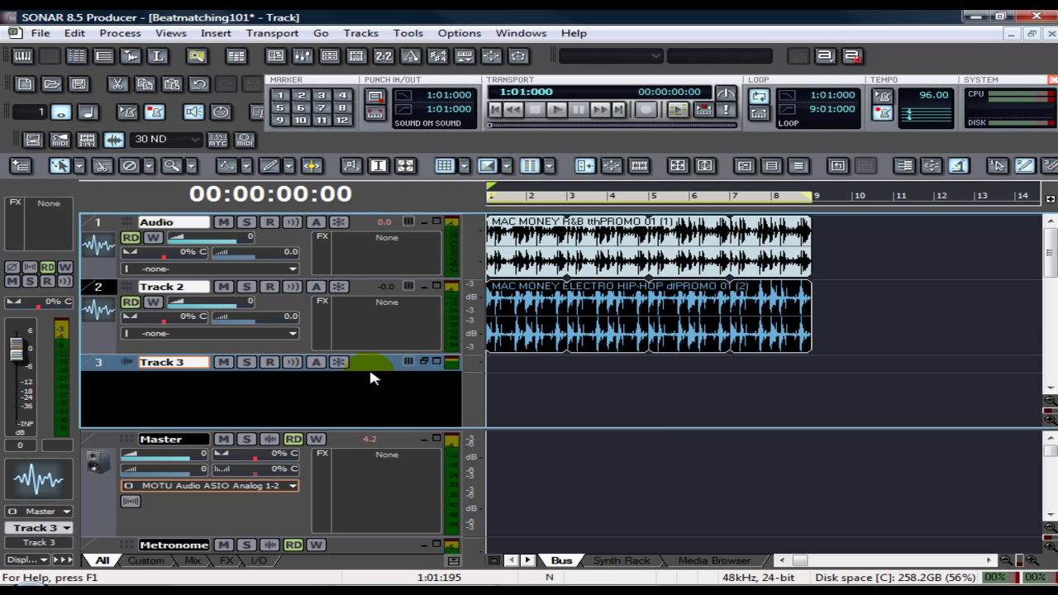
drag(372, 369, 377, 422)
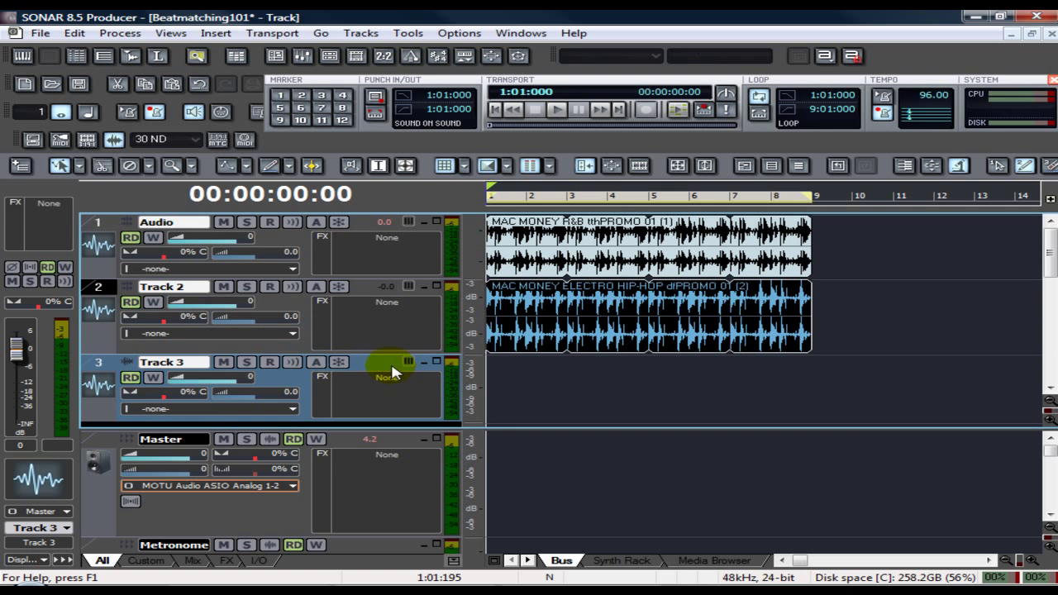
Import a Mac Money loop onto Track 3, then undo the unwanted clip.
click(31, 34)
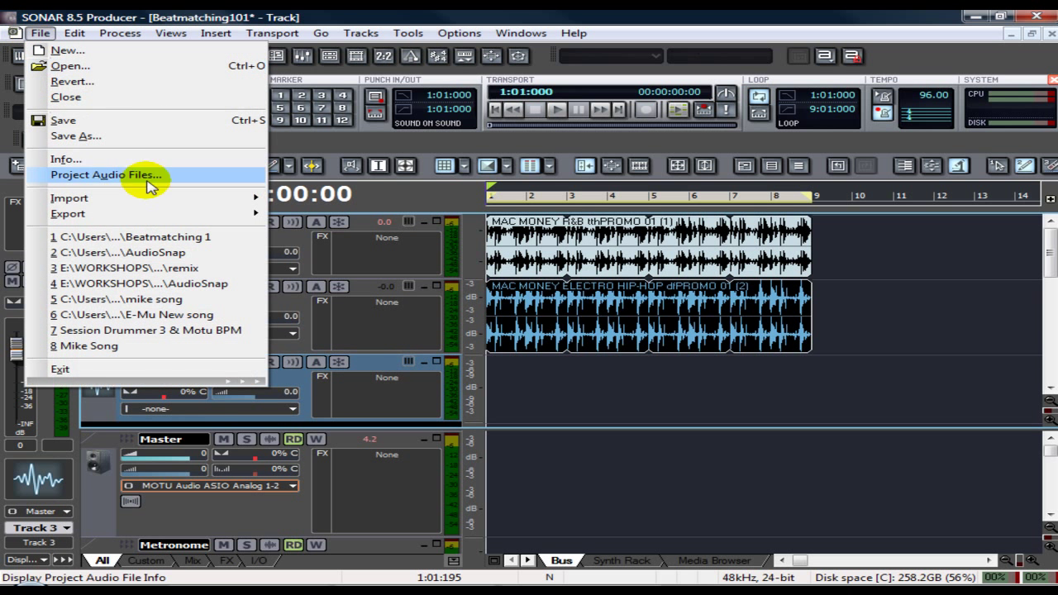
mouse_move(204, 199)
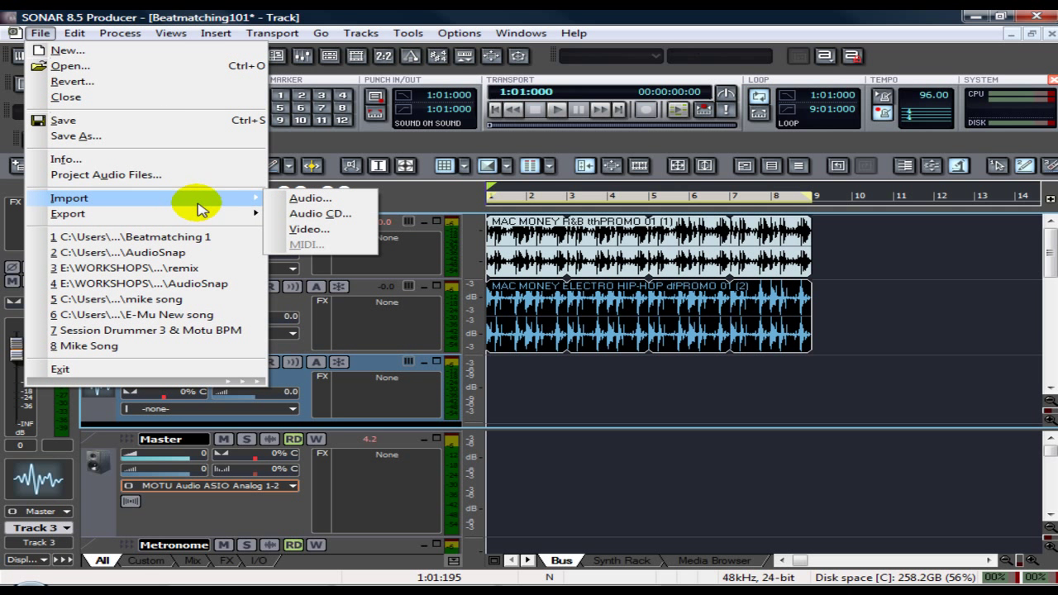
click(305, 199)
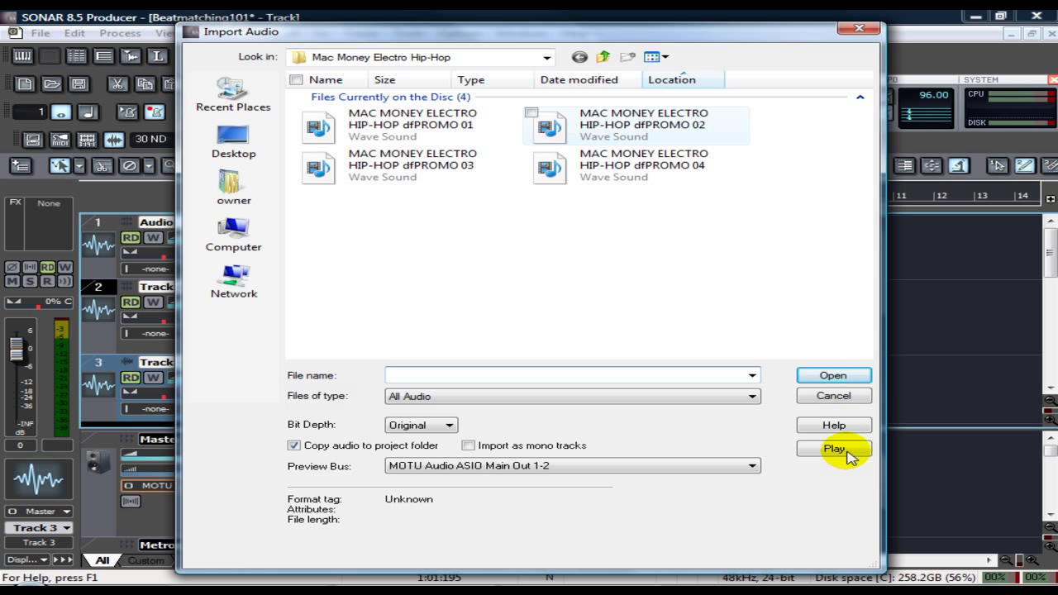
click(832, 376)
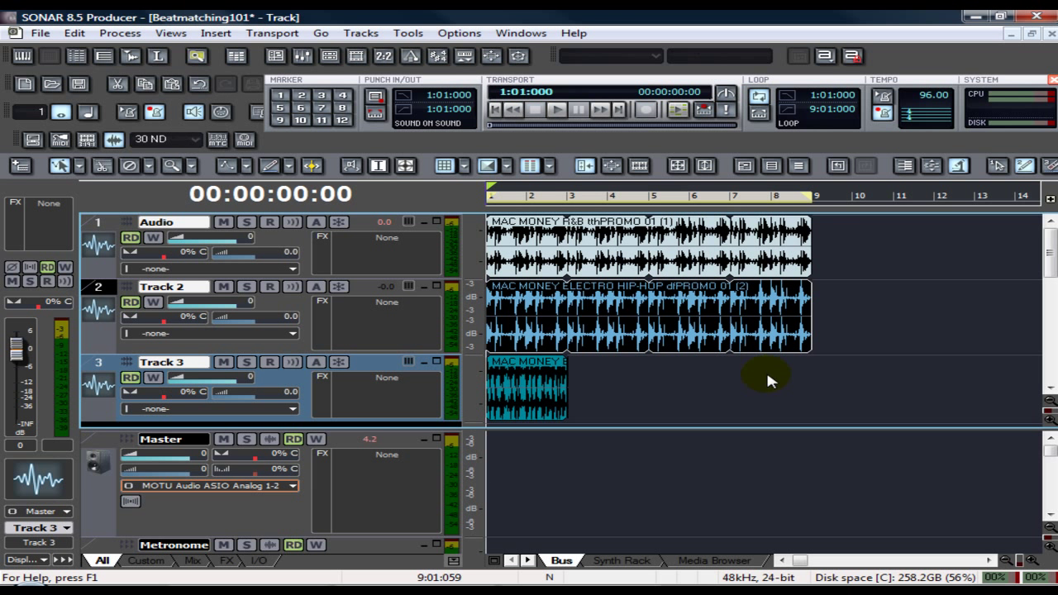
click(75, 33)
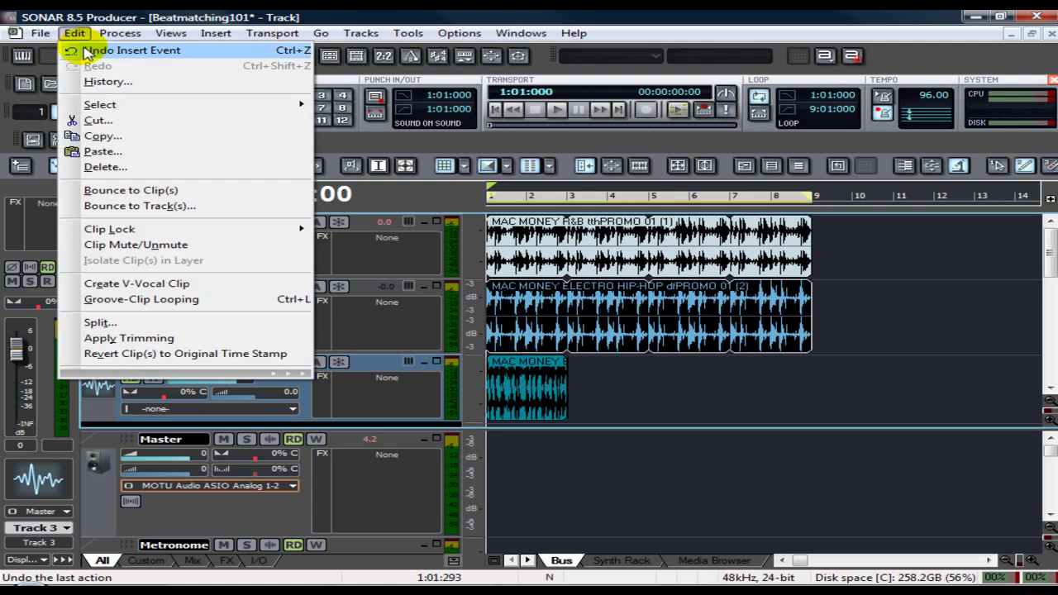
click(78, 49)
Import the MAC MONEY ELECTRO HIP-HOP dfPROMO 03 loop onto Track 3, then undo it.
click(41, 33)
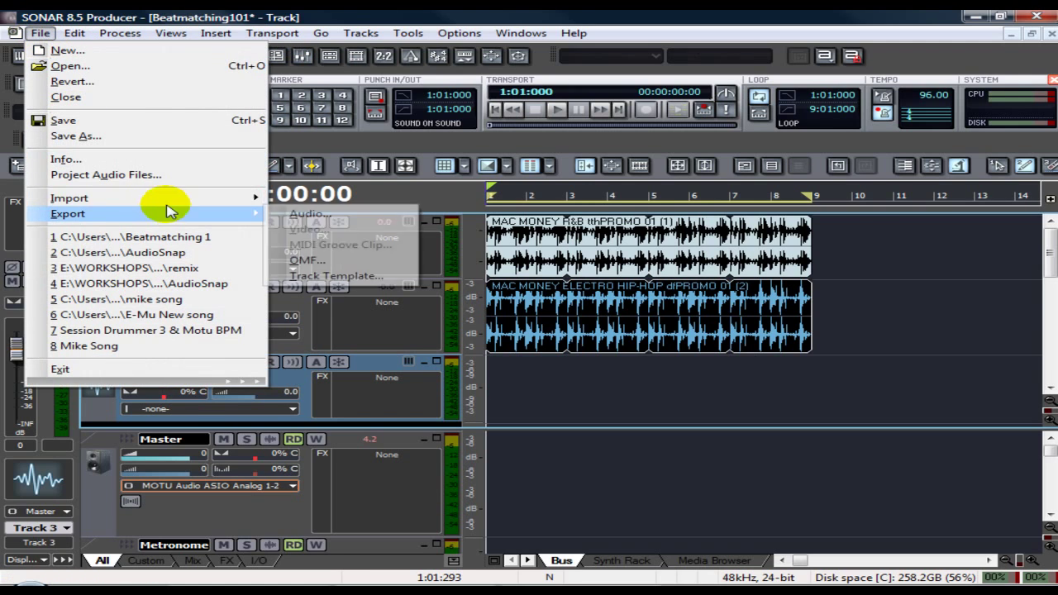
mouse_move(273, 199)
click(347, 201)
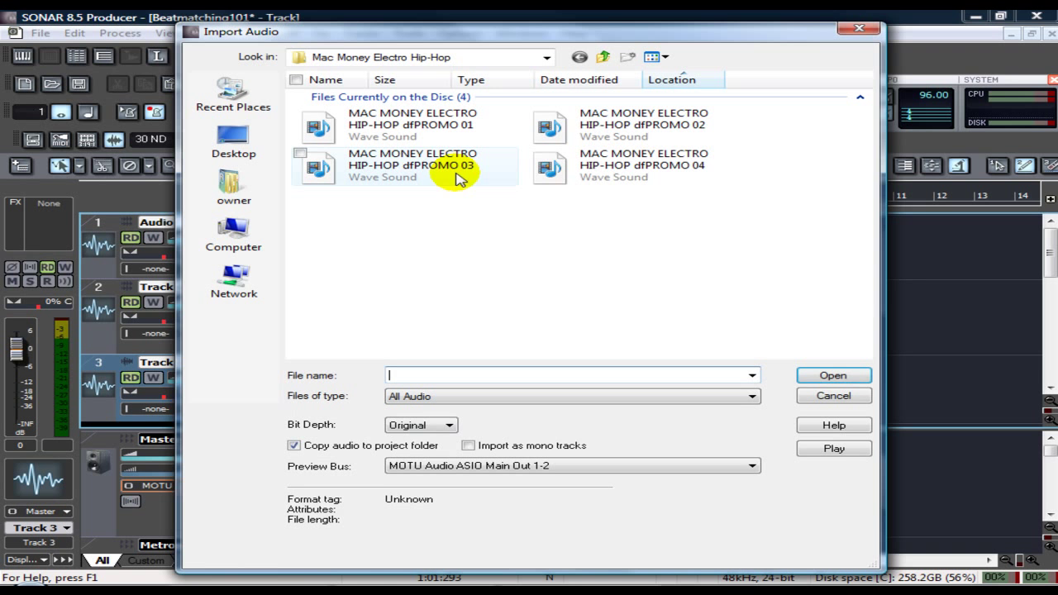
click(430, 164)
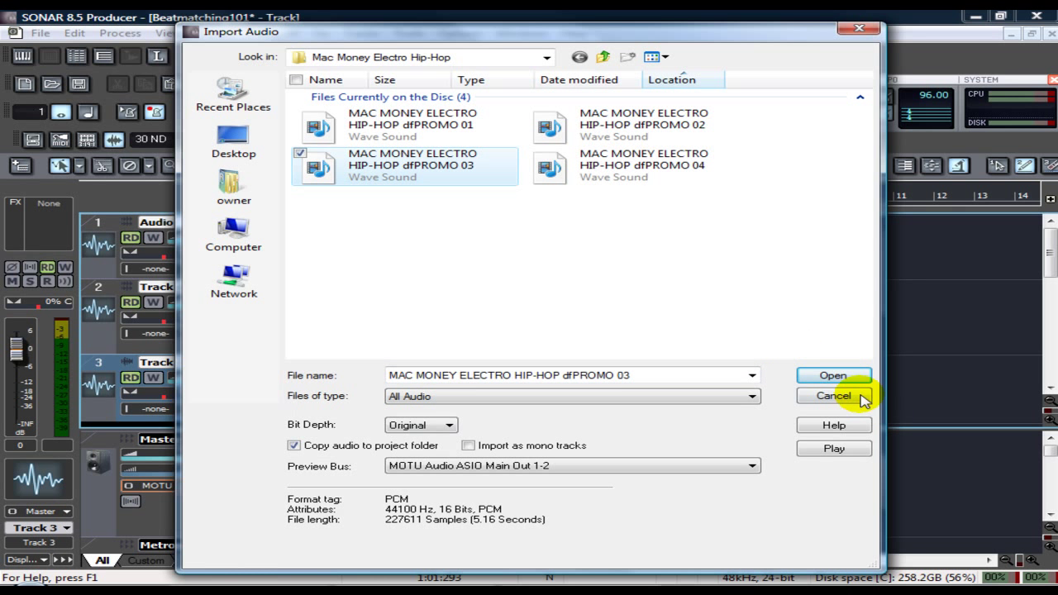
click(833, 376)
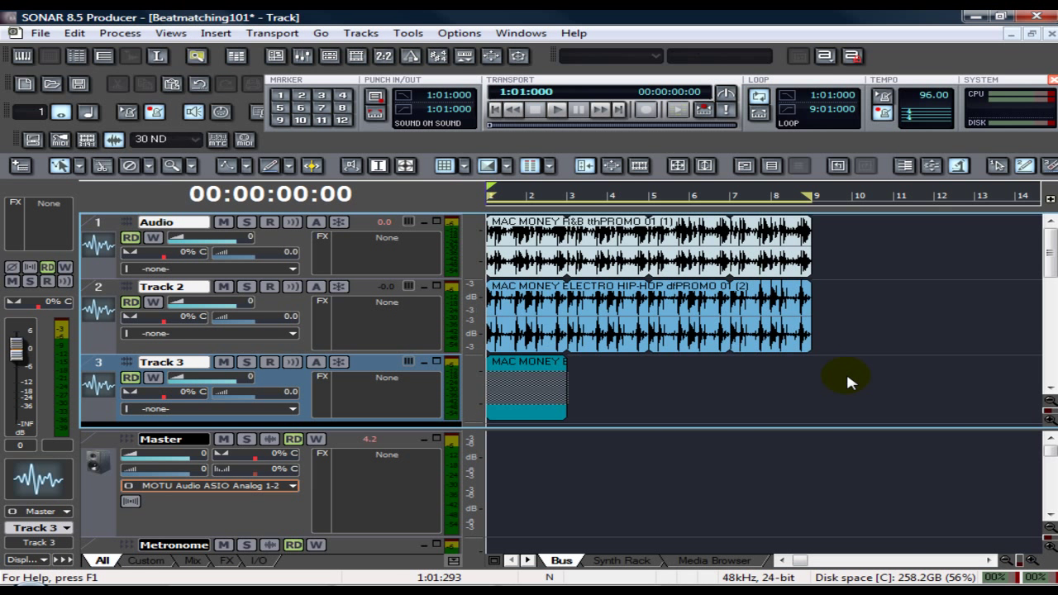
click(507, 378)
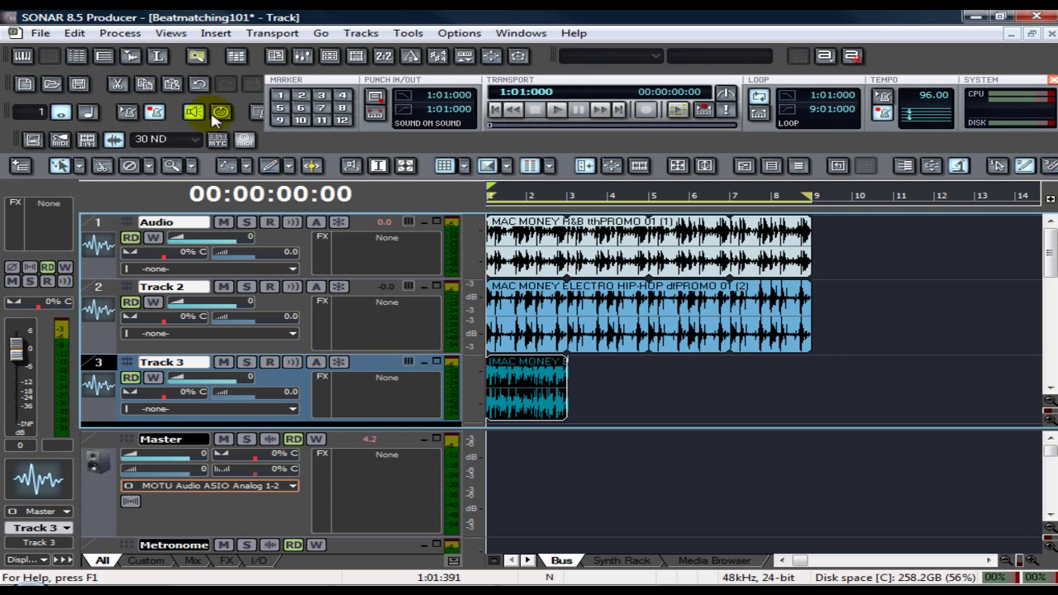
click(14, 34)
mouse_move(79, 34)
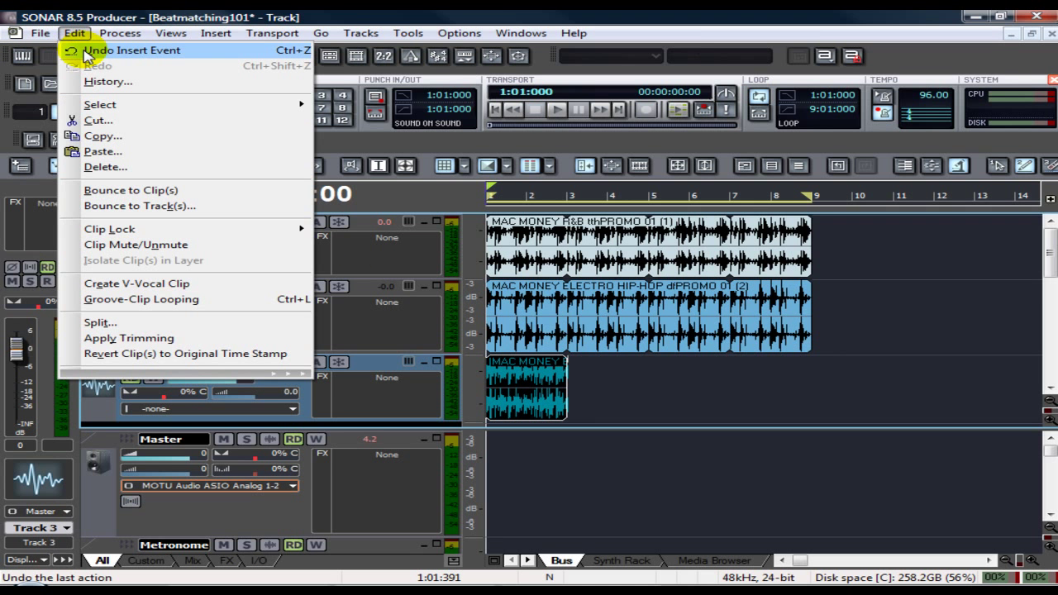
click(124, 50)
Import HYDROPONIC HIP-HOP sPROMO 02 from the Loops library's Hydroponic Hip-Hop folder onto Track 3.
click(40, 33)
mouse_move(228, 210)
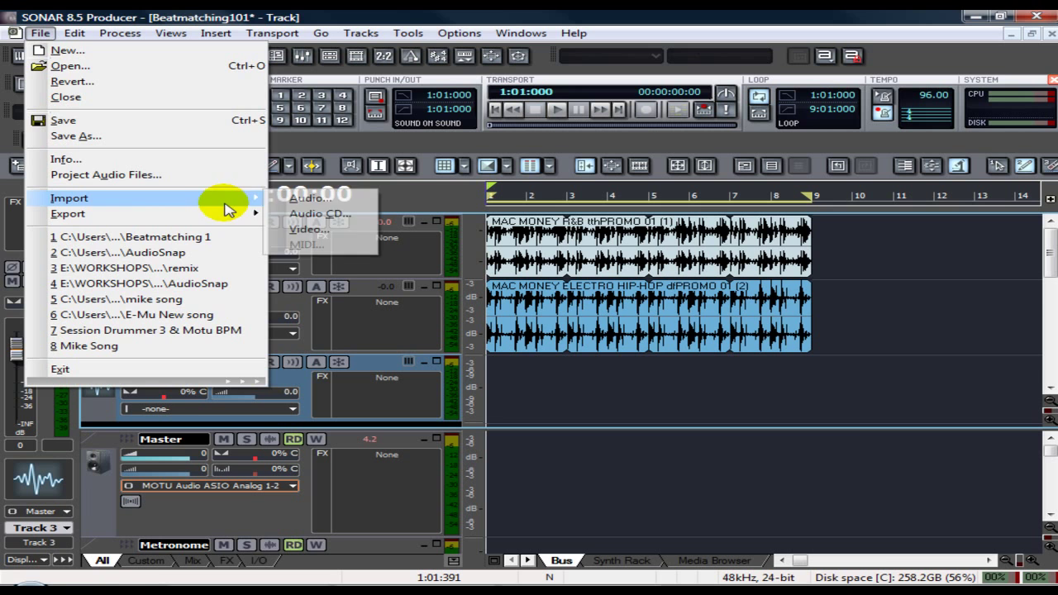
click(309, 198)
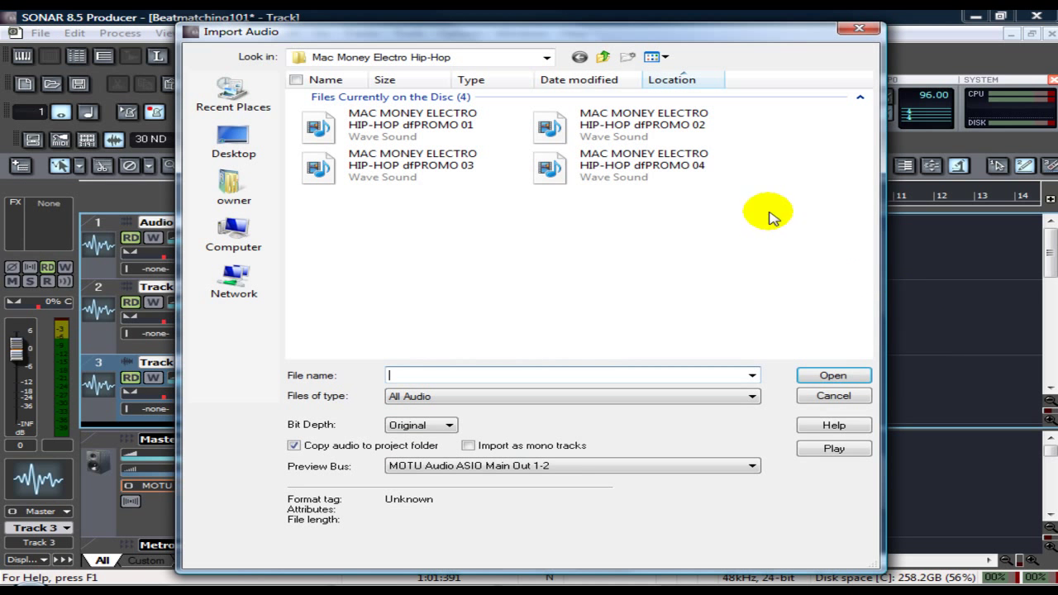
click(606, 57)
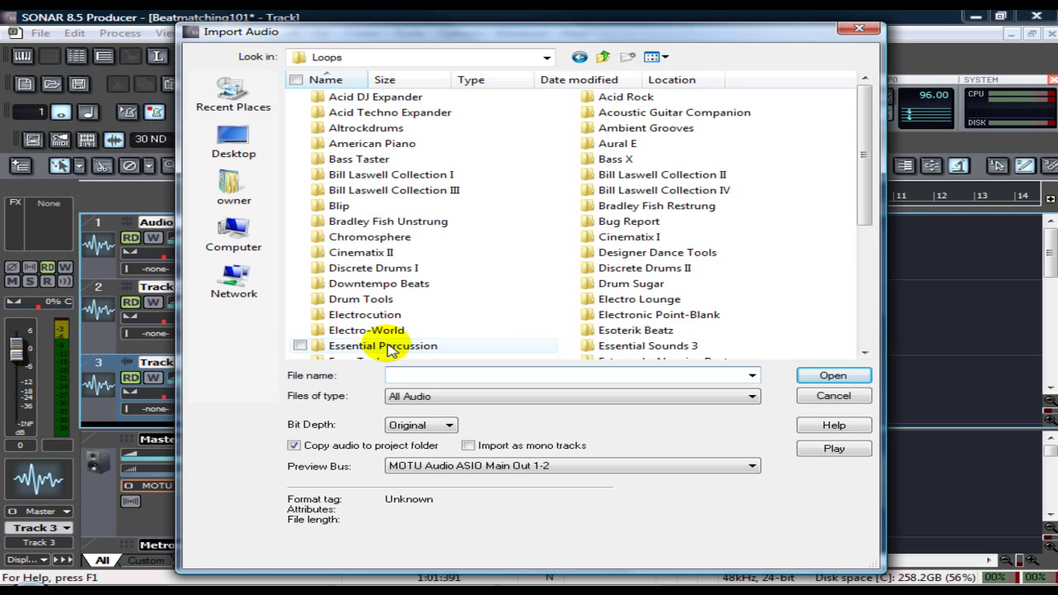
click(865, 353)
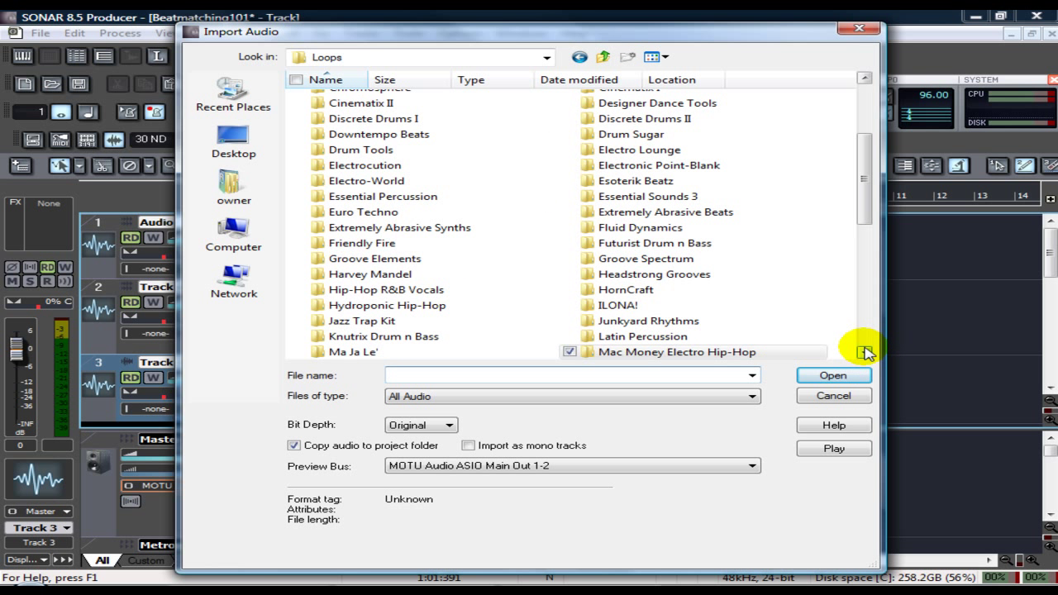
double_click(417, 306)
click(599, 98)
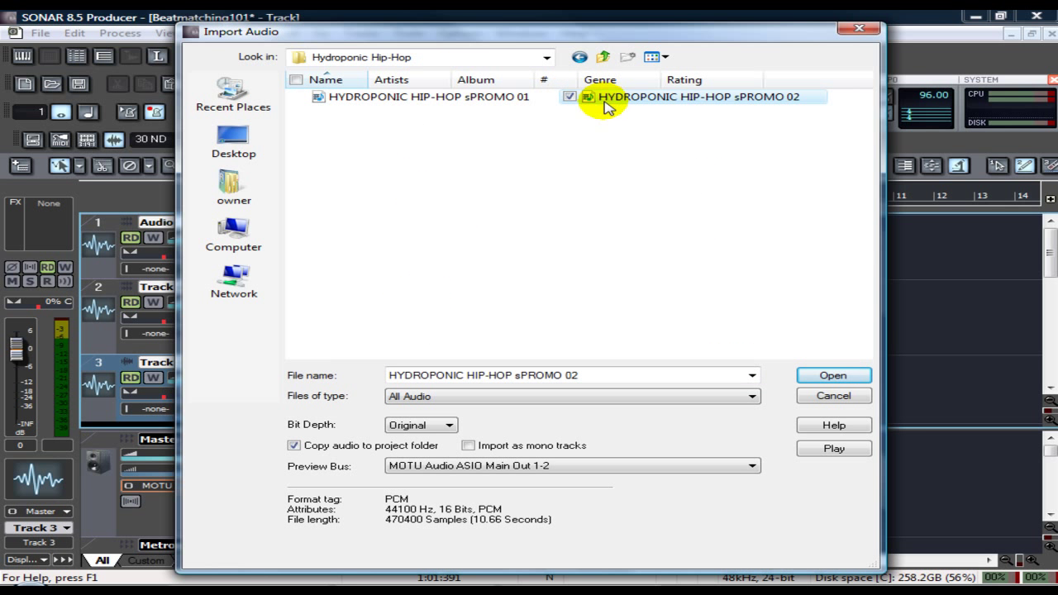
click(833, 376)
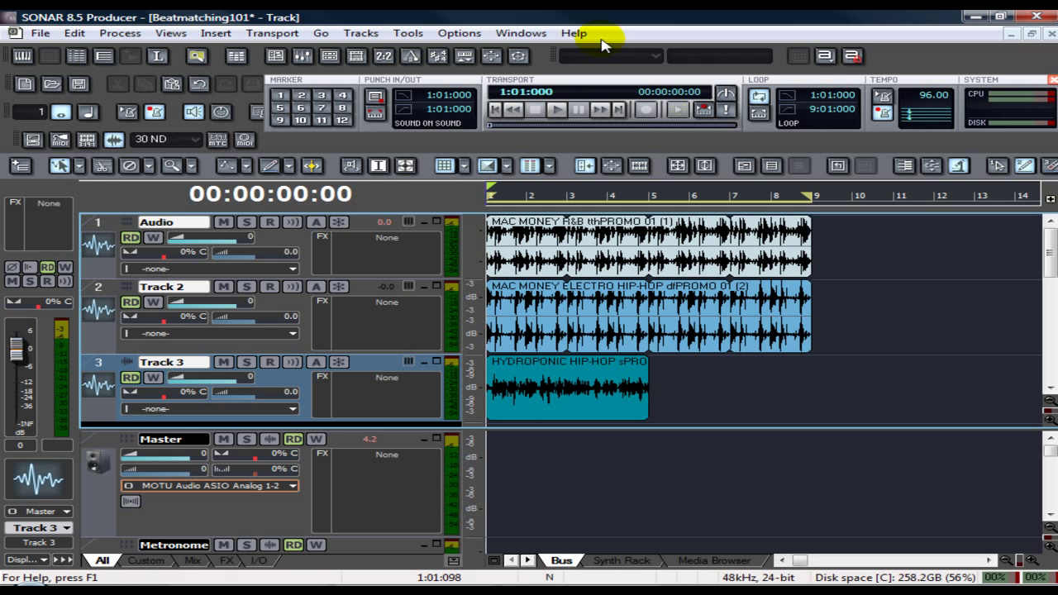
In the loop editor, turn looping off and set the Track 3 Hydroponic clip's original tempo to 96 BPM.
click(550, 109)
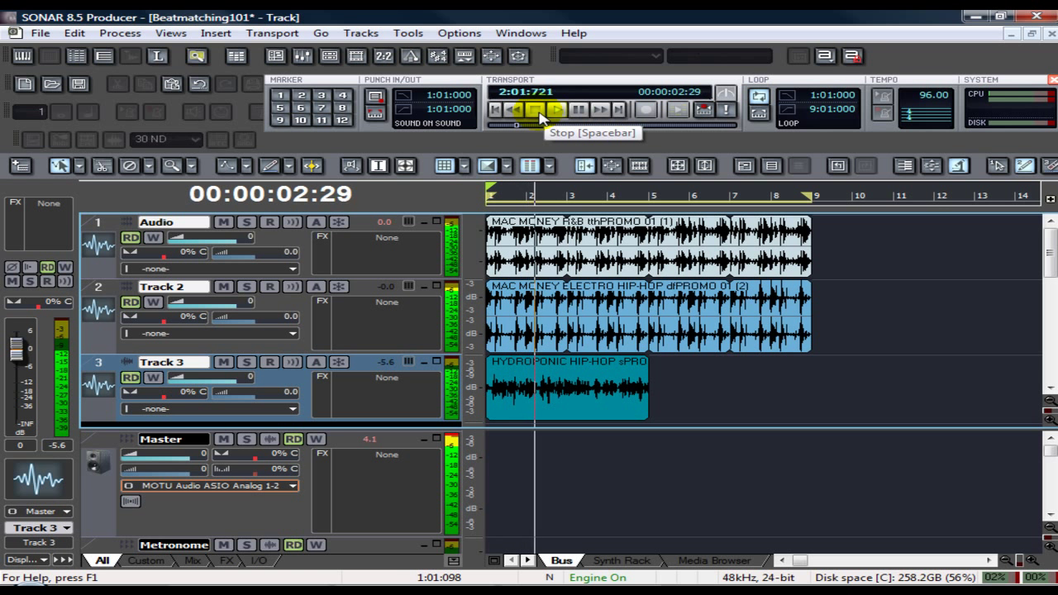
click(538, 113)
double_click(538, 401)
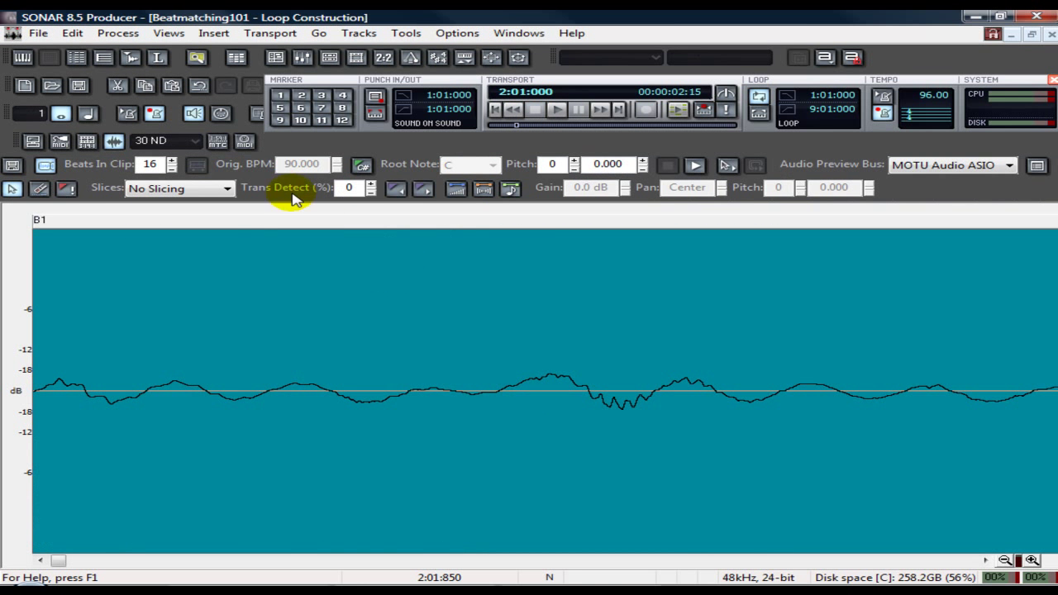
click(47, 165)
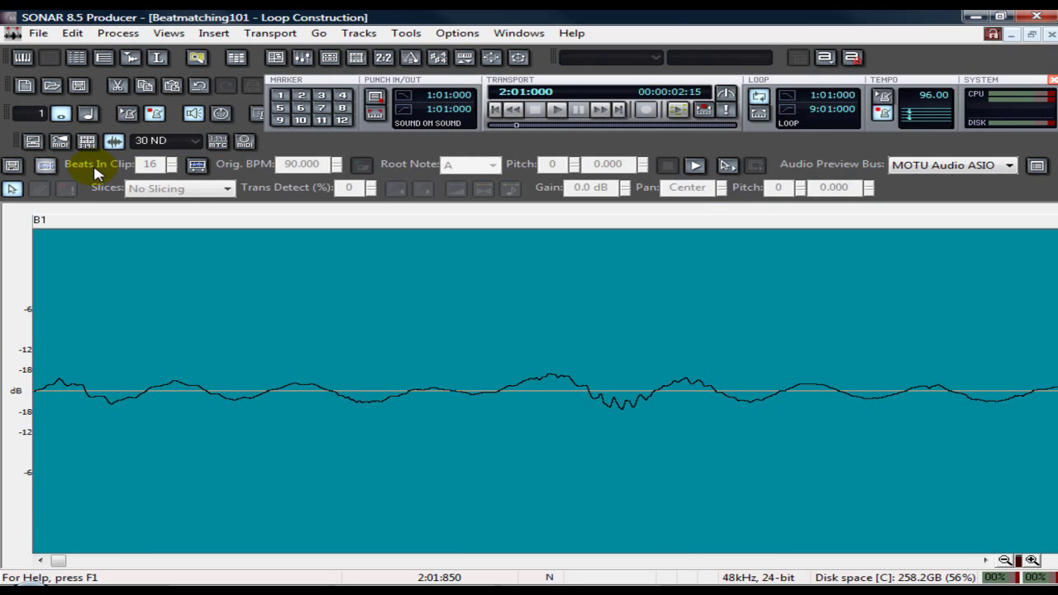
click(197, 168)
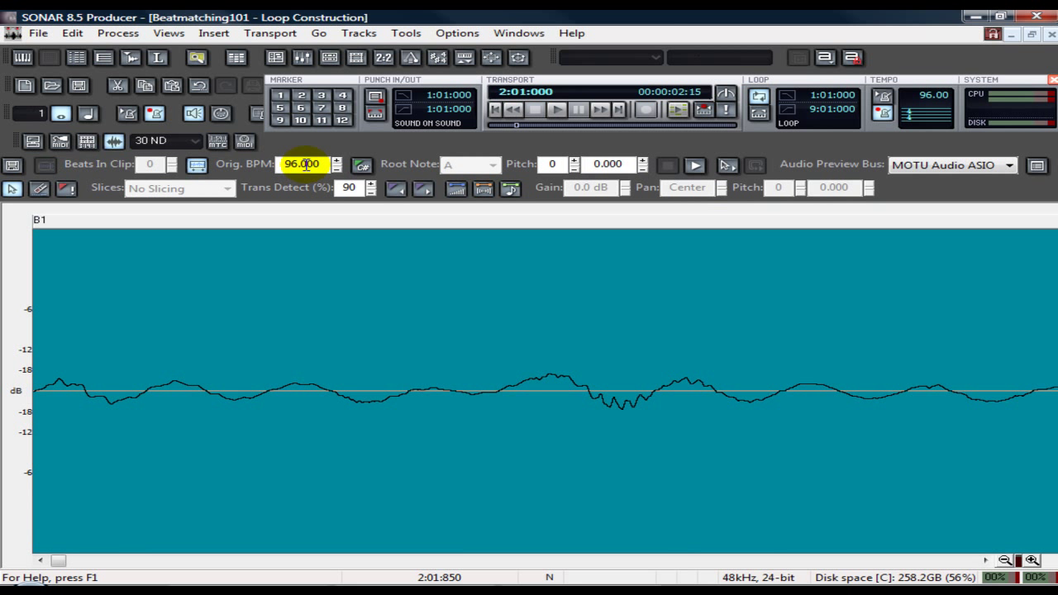
click(1051, 34)
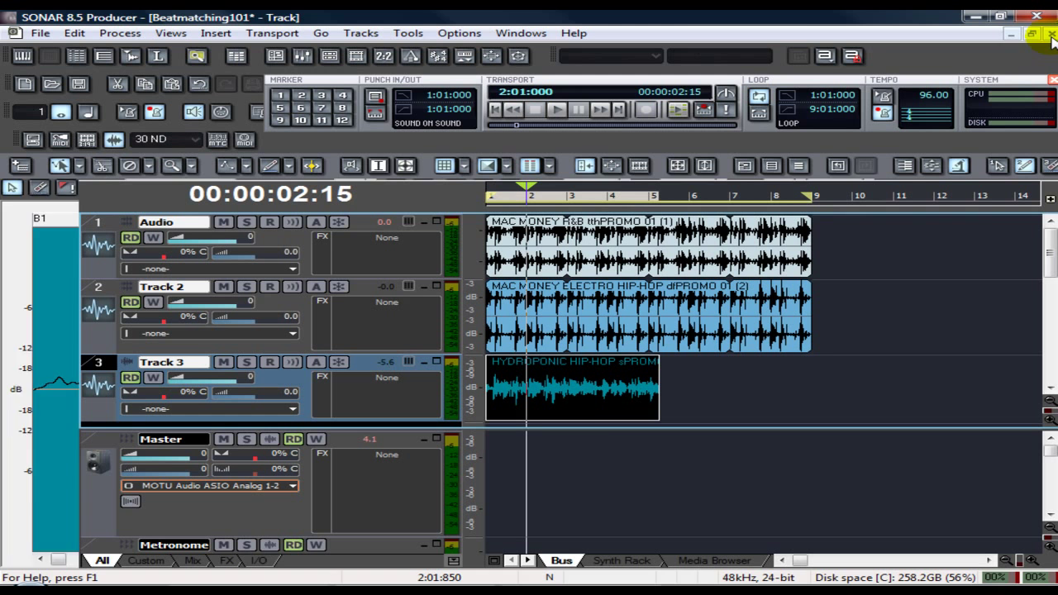
Enable Groove-Clip Looping on the Track 3 vocal clip and play the loops together.
right_click(577, 400)
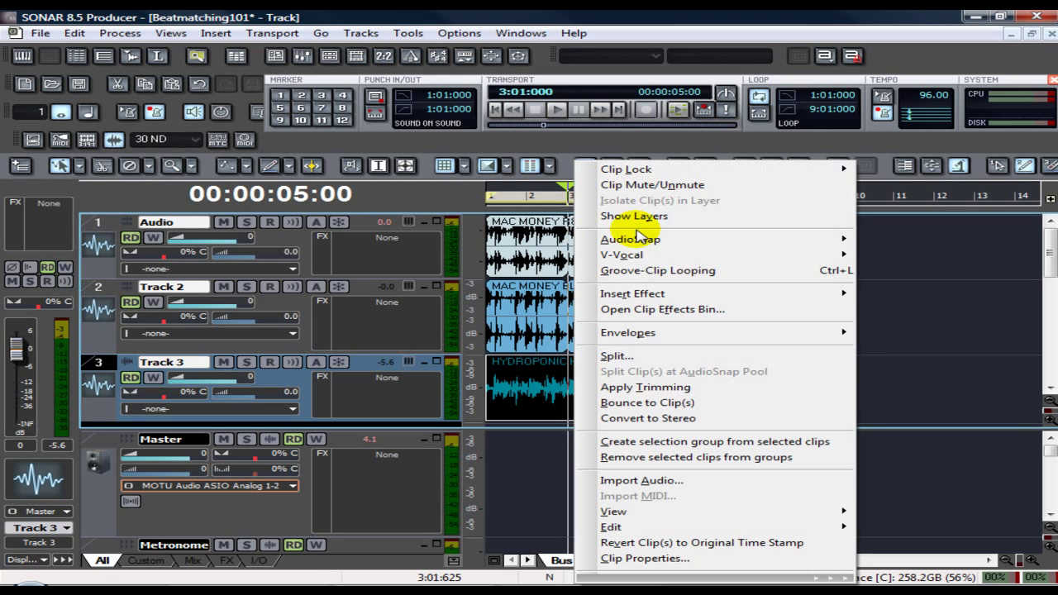
click(637, 272)
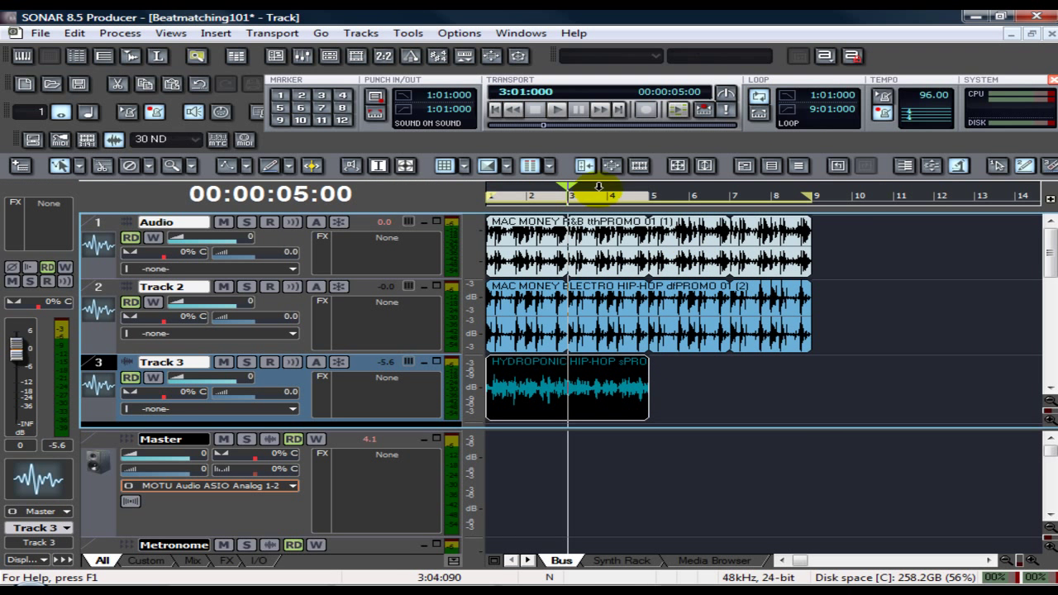
click(532, 115)
click(560, 122)
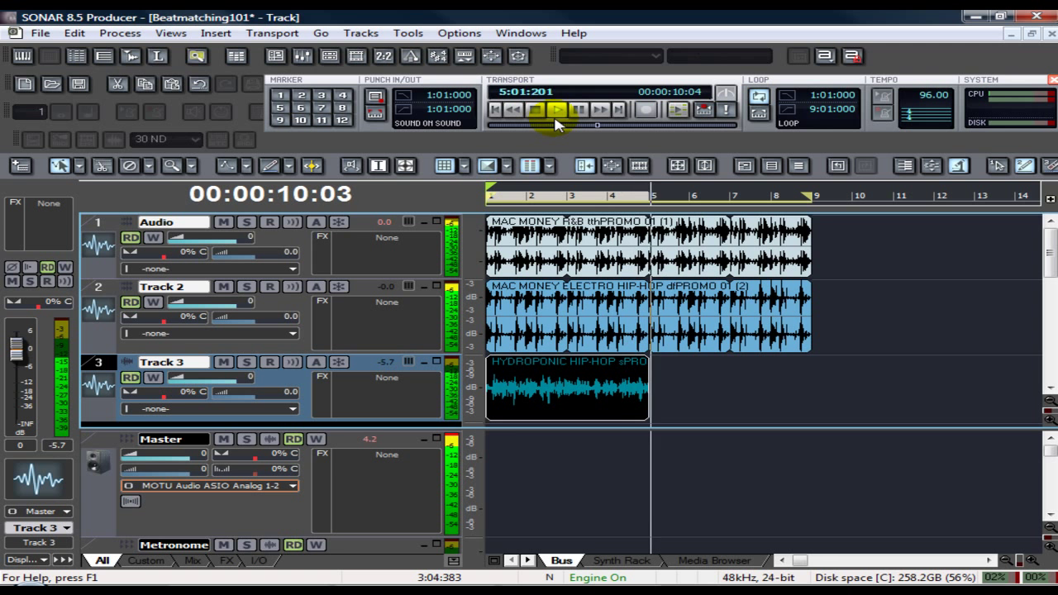
key(space)
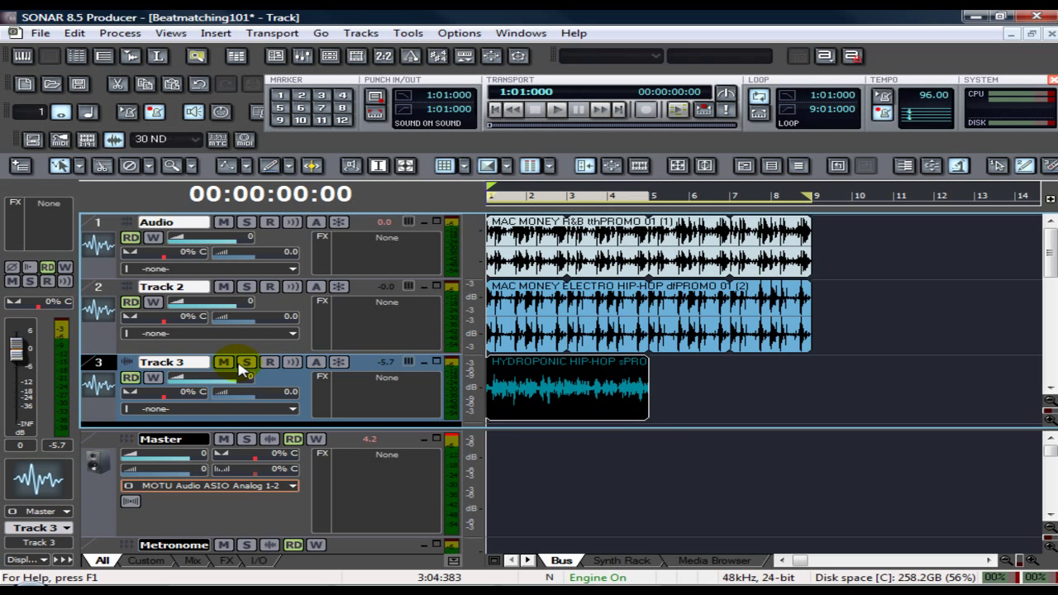
Solo the vocal with the Audio track, then with Track 2, to compare them, then clear solos.
click(242, 364)
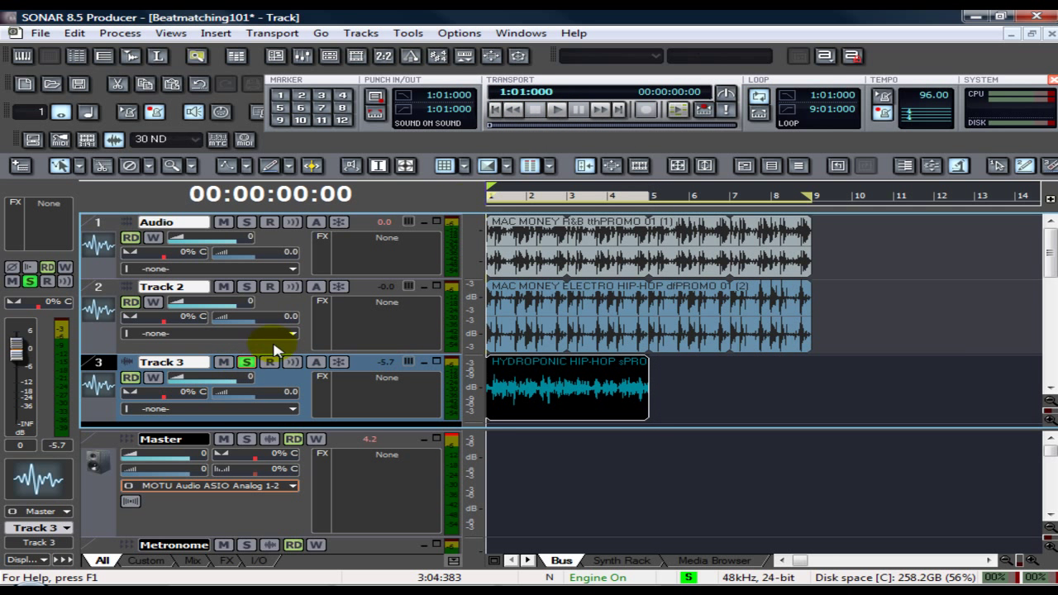
click(557, 111)
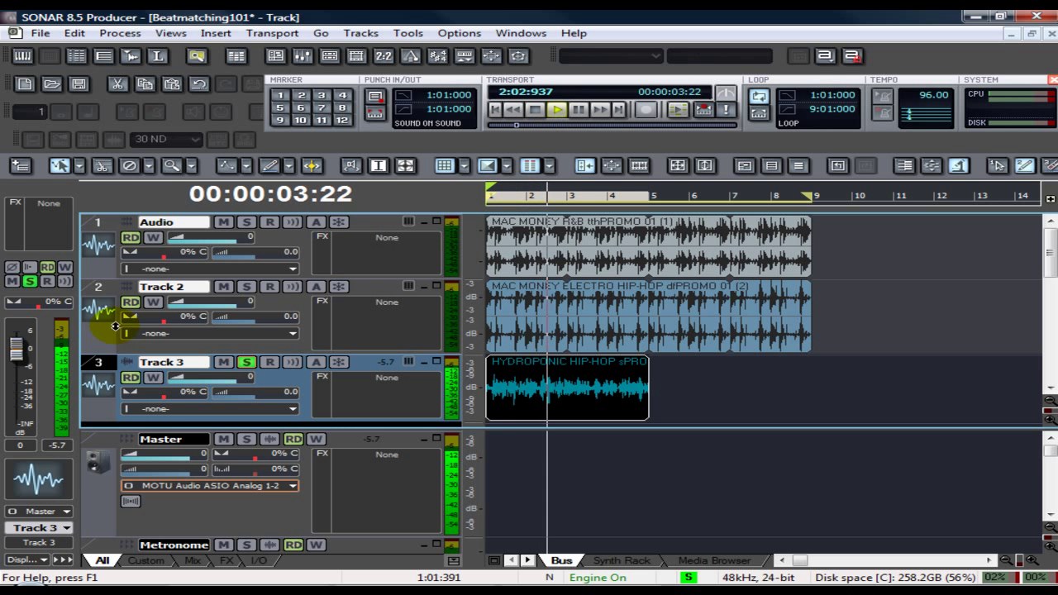
click(247, 223)
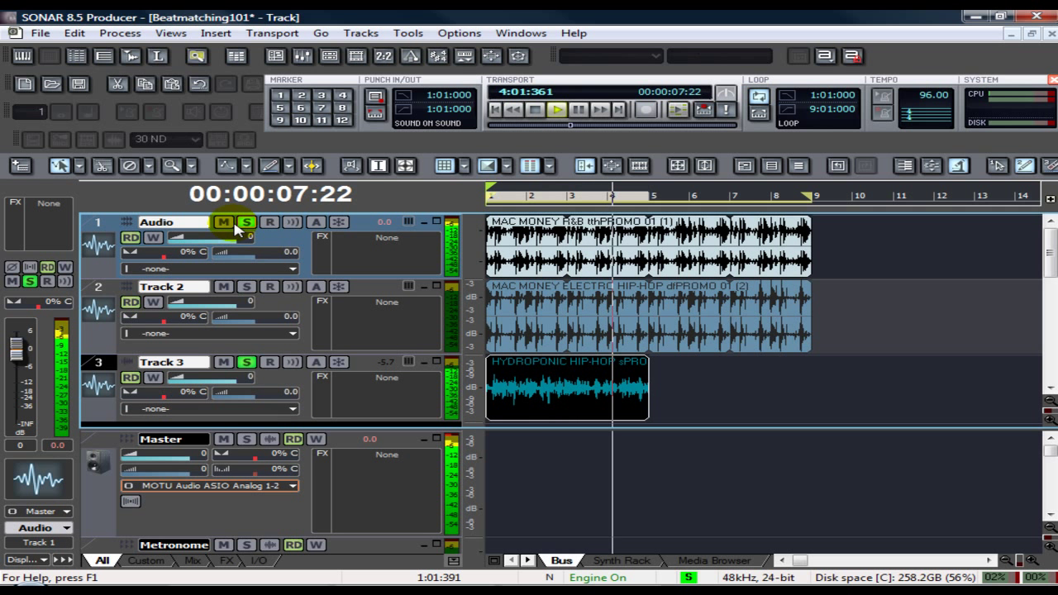
click(247, 223)
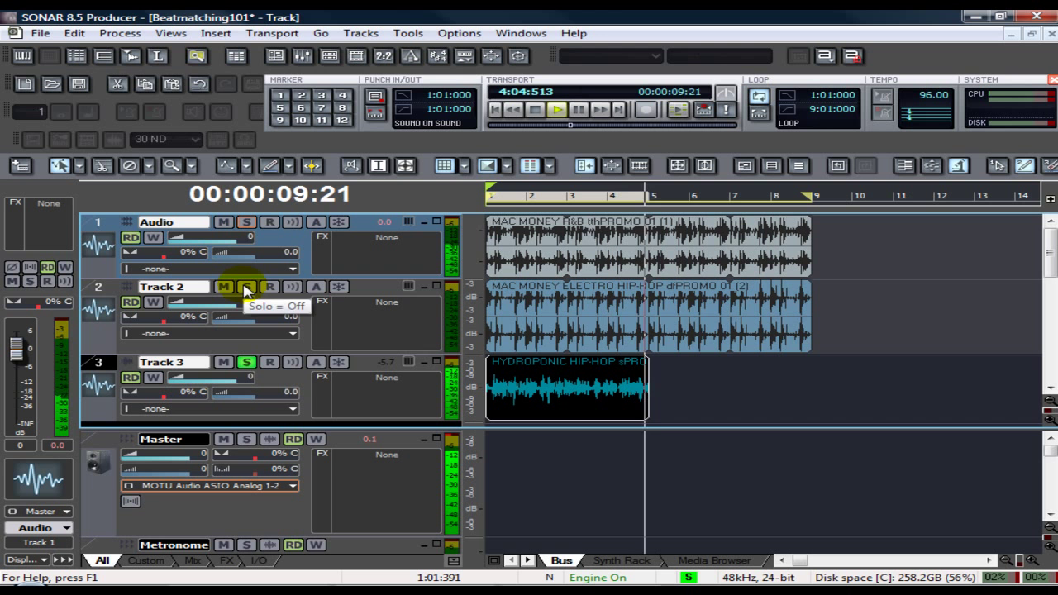
click(246, 286)
click(535, 109)
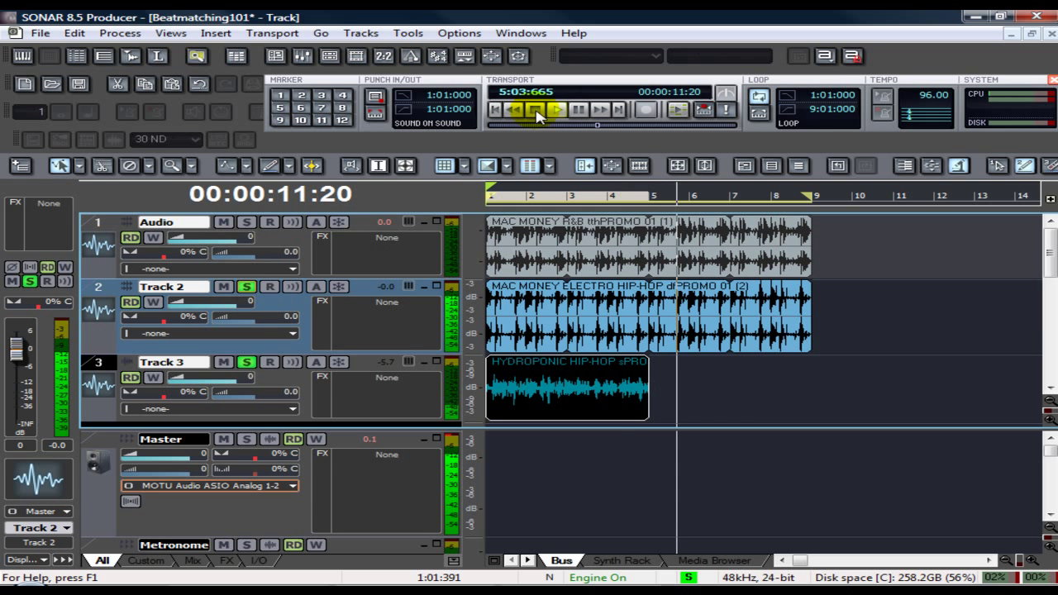
click(246, 362)
click(247, 287)
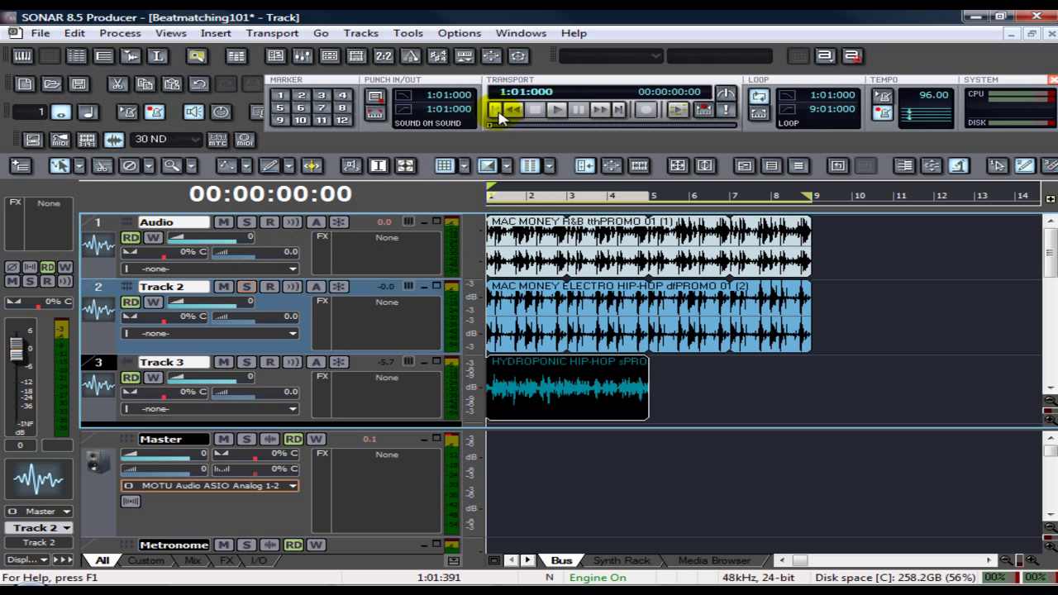
Play all three tracks, mute Track 3, and stop playback at the start.
click(555, 111)
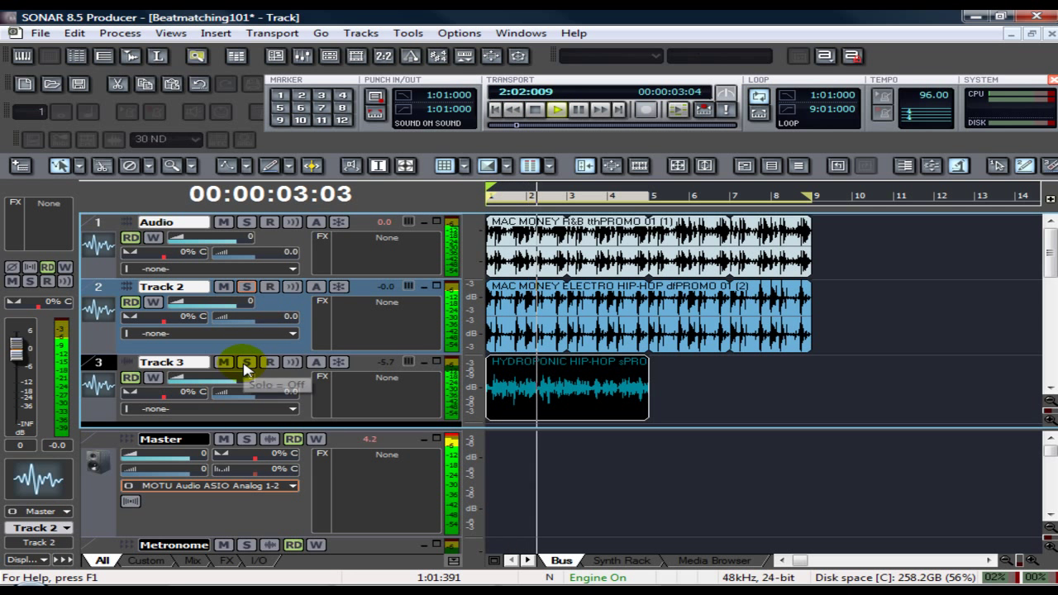
click(224, 362)
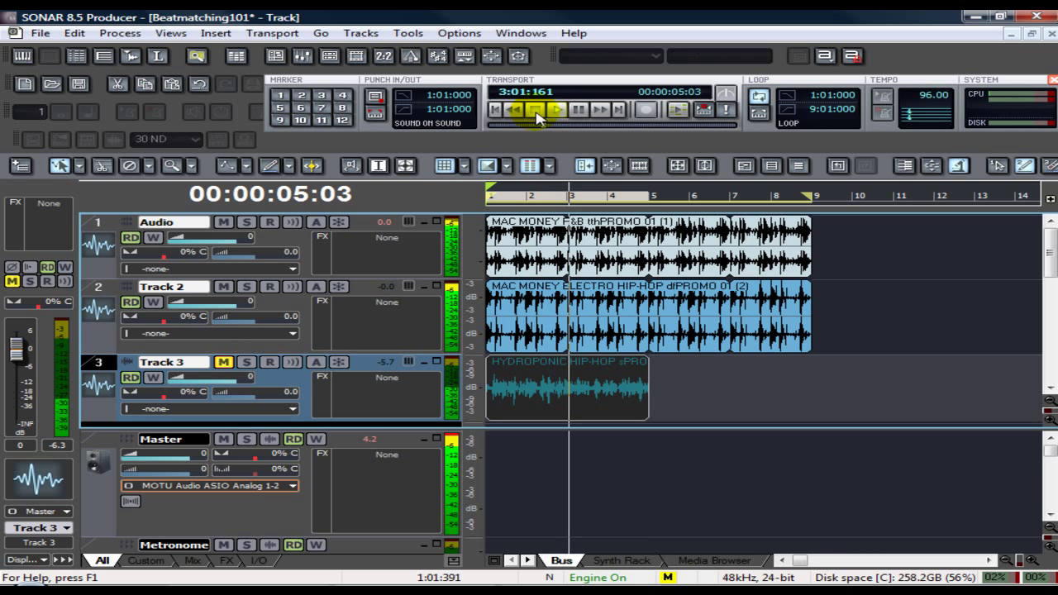
click(539, 112)
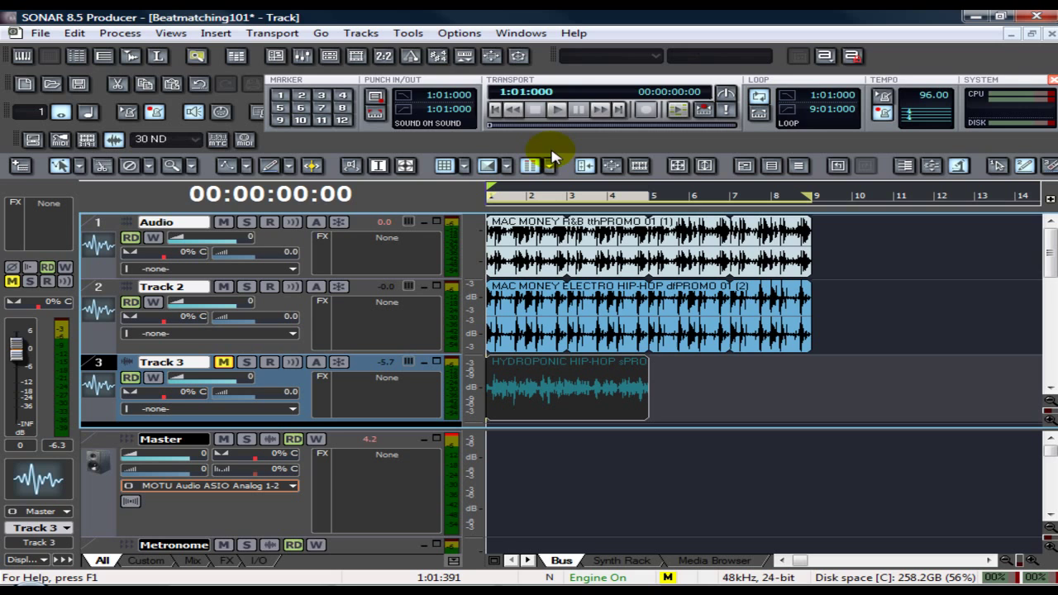
click(413, 33)
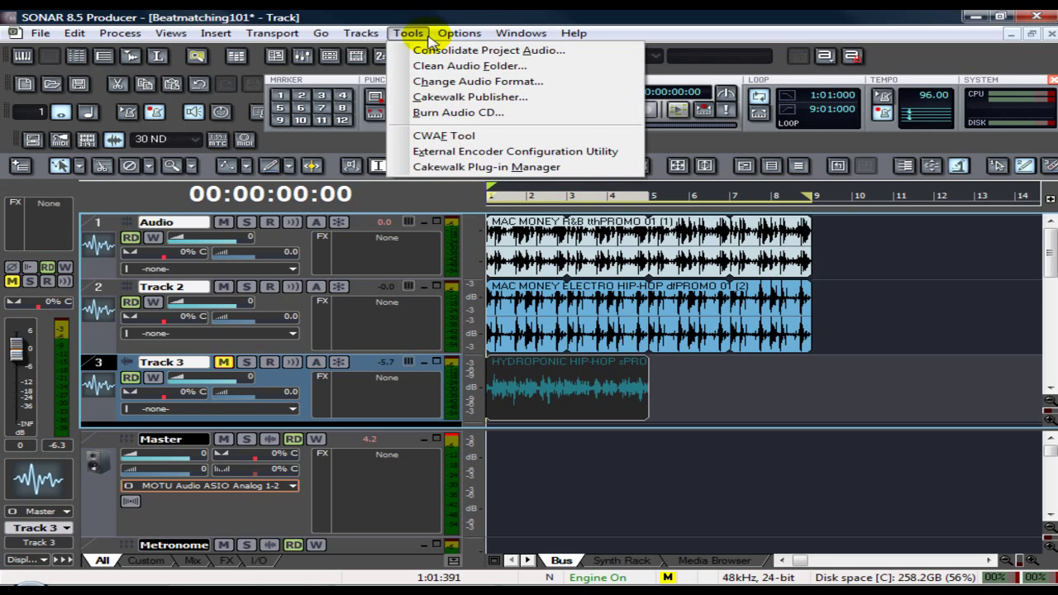
mouse_move(434, 33)
click(500, 182)
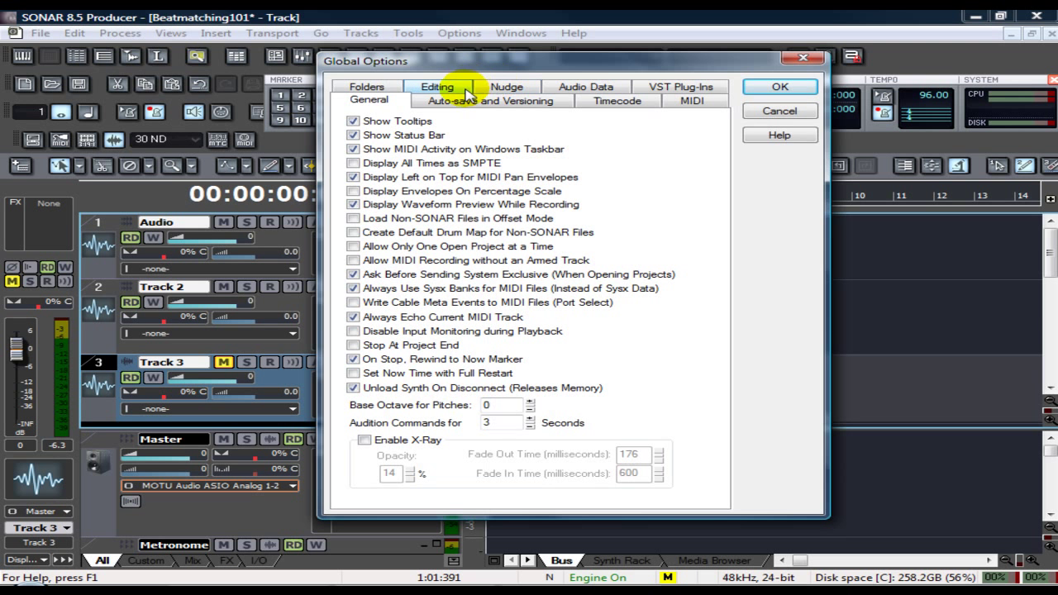
click(586, 86)
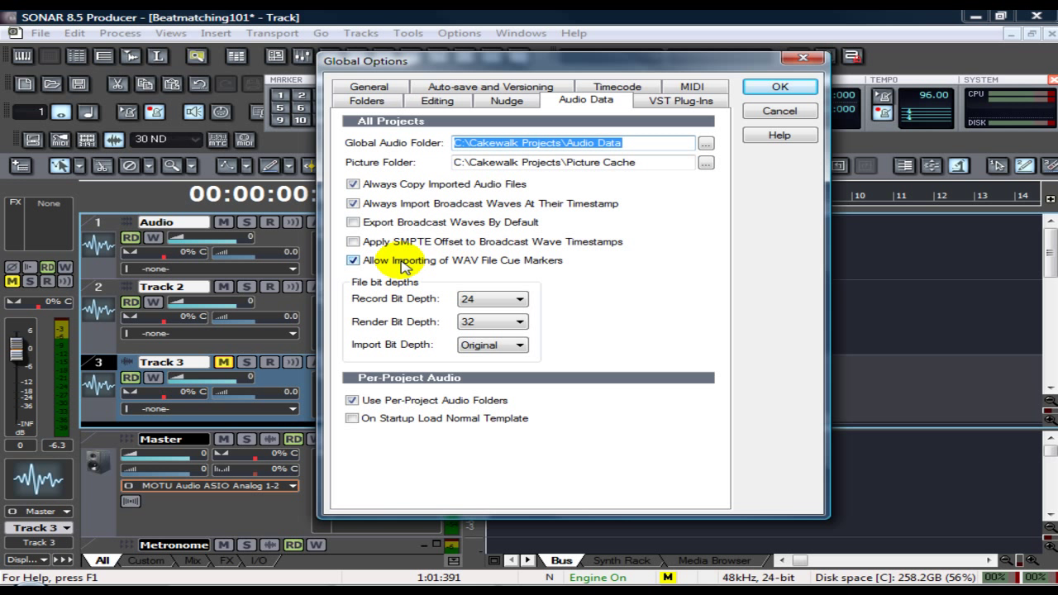
click(486, 304)
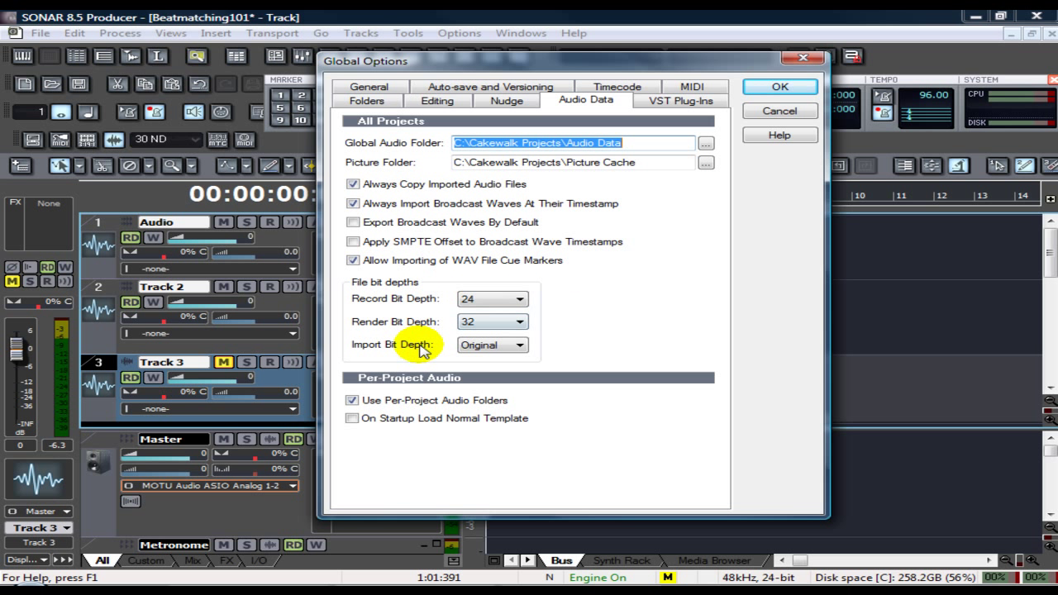
click(520, 344)
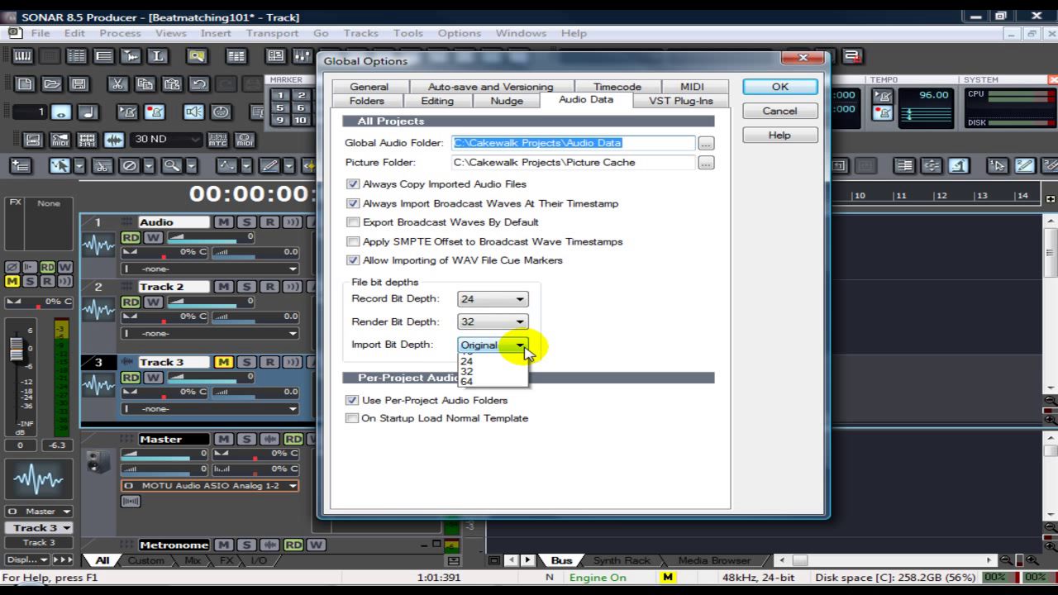
click(555, 351)
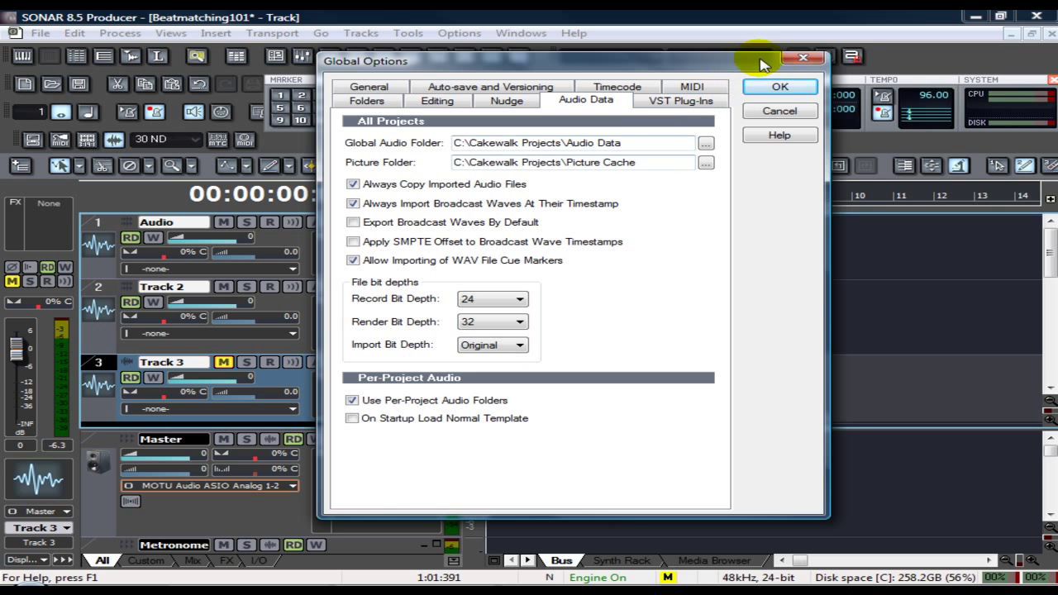
click(780, 86)
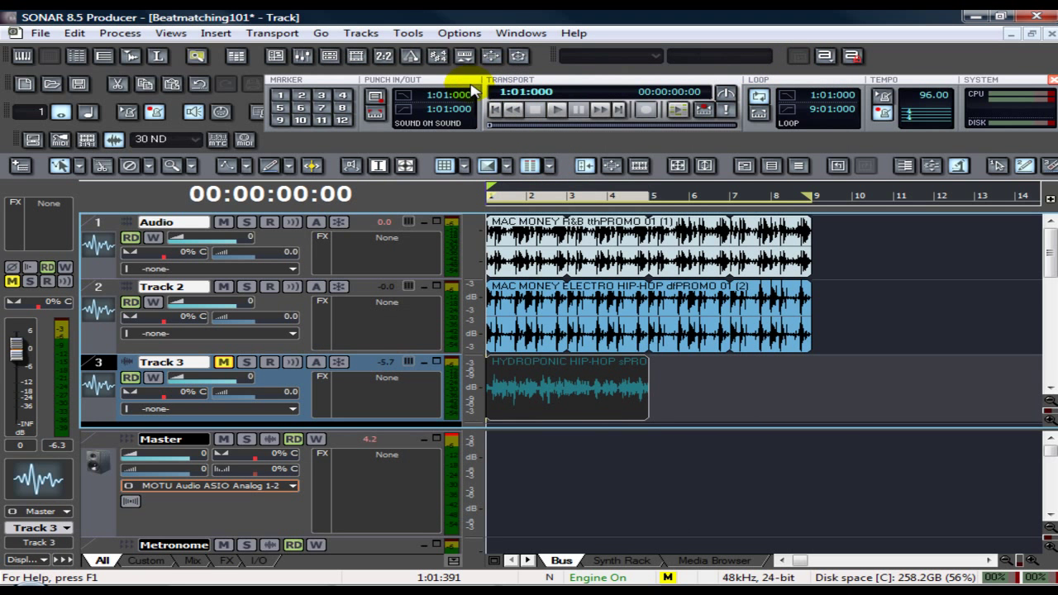
Drag the Punch In/Out module to a new position in the control bar.
mouse_move(471, 94)
mouse_down()
mouse_move(463, 114)
mouse_move(461, 94)
mouse_up()
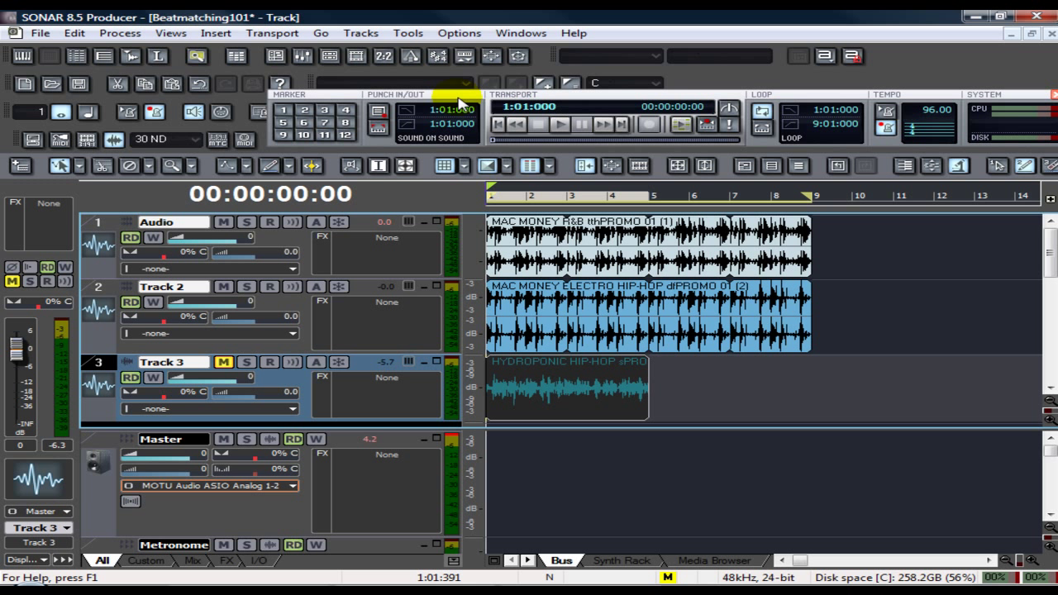